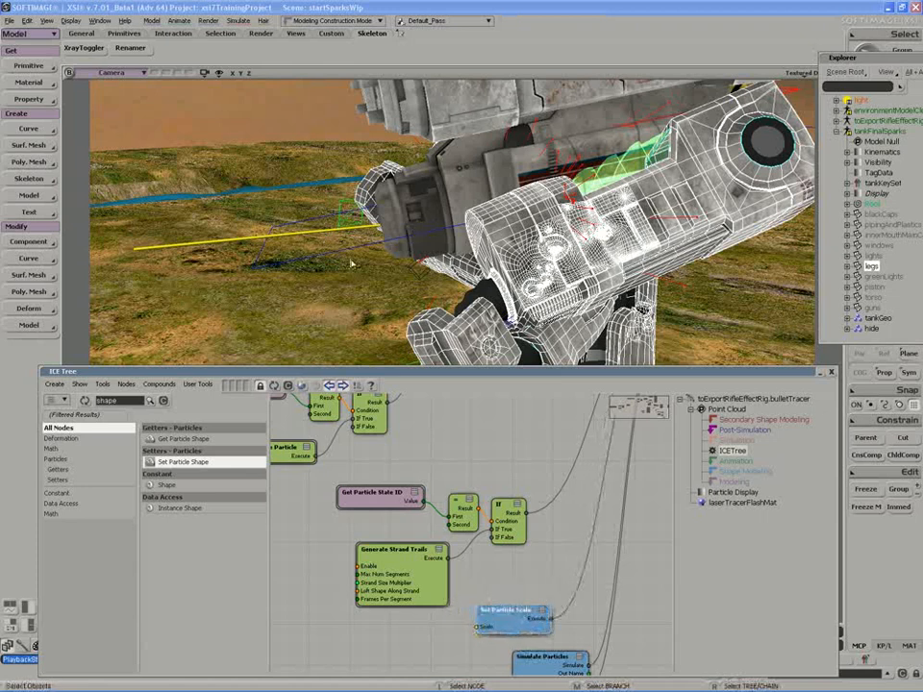
Step: Spread out the Get Particle State ID, comparison, If and Generate Strand Trails nodes to make room between them
left_click_drag(400, 584, 376, 583)
double_click(463, 519)
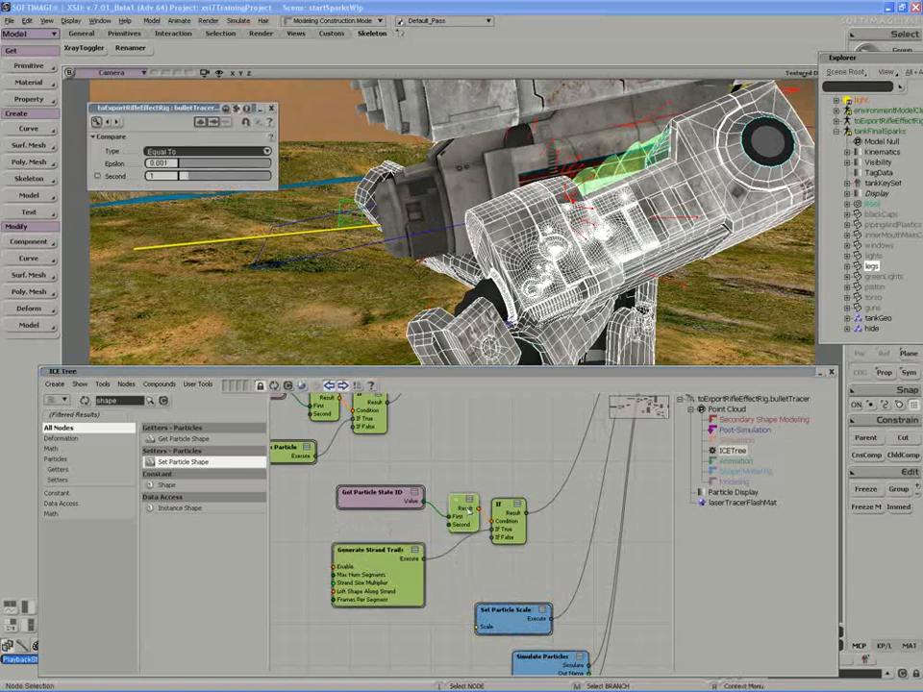
middle_click_drag(462, 522, 430, 503)
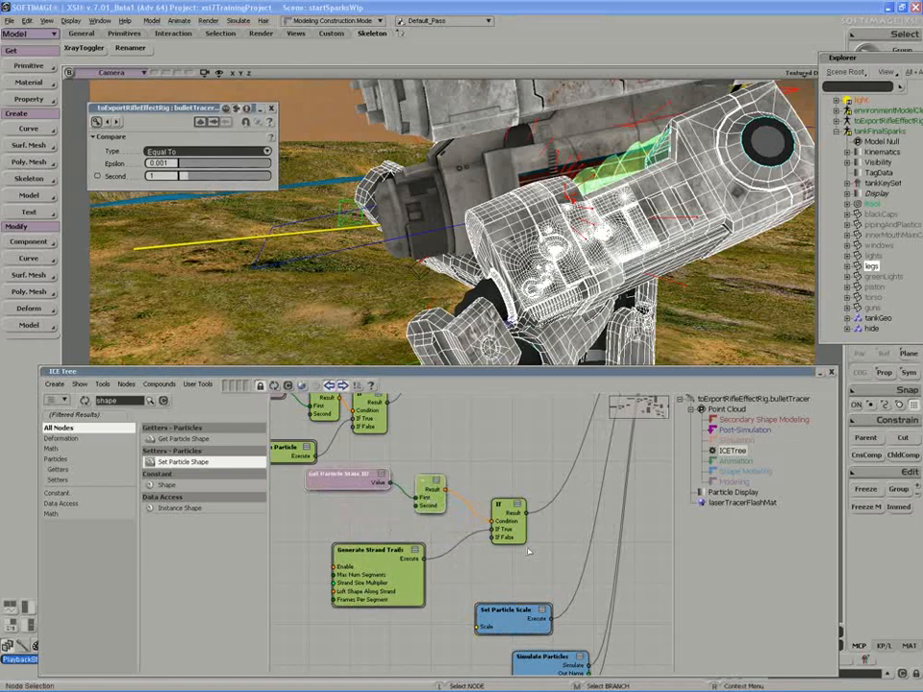
left_click_drag(500, 530, 509, 530)
left_click_drag(370, 601, 398, 644)
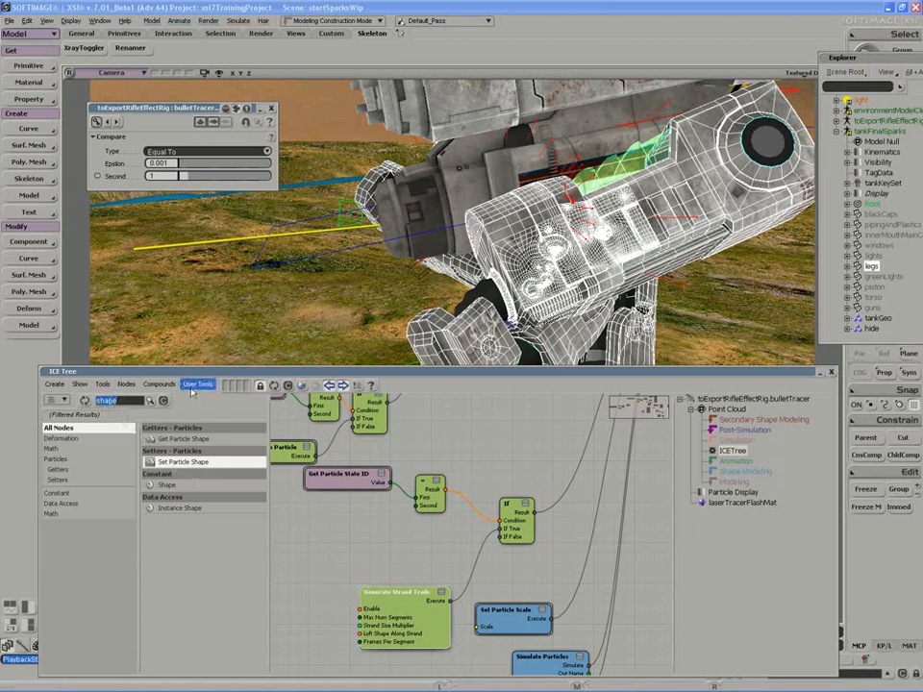
Step: Add an Add Forces node and a Gravity Force node beside the Generate Strand Trails node
left_click(162, 400)
left_click(54, 526)
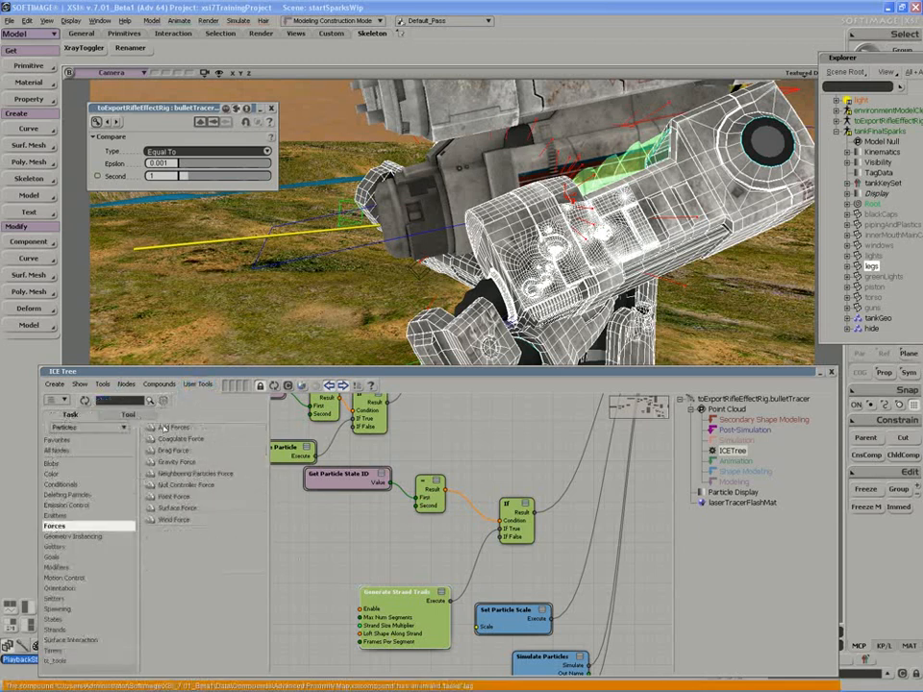
left_click_drag(163, 429, 330, 524)
left_click_drag(187, 465, 385, 575)
left_click_drag(347, 528, 394, 535)
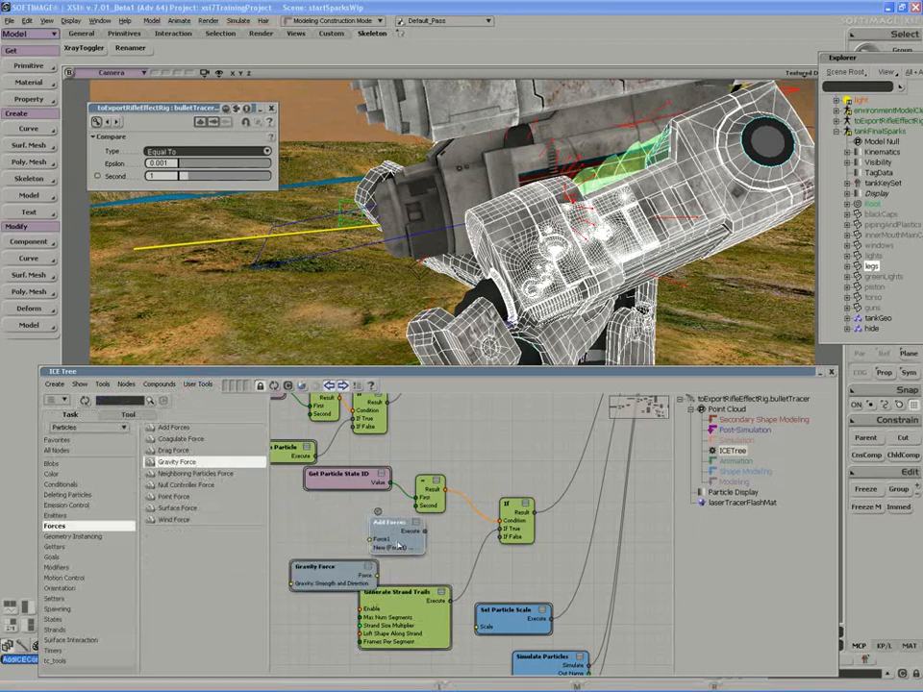
left_click_drag(430, 620, 421, 615)
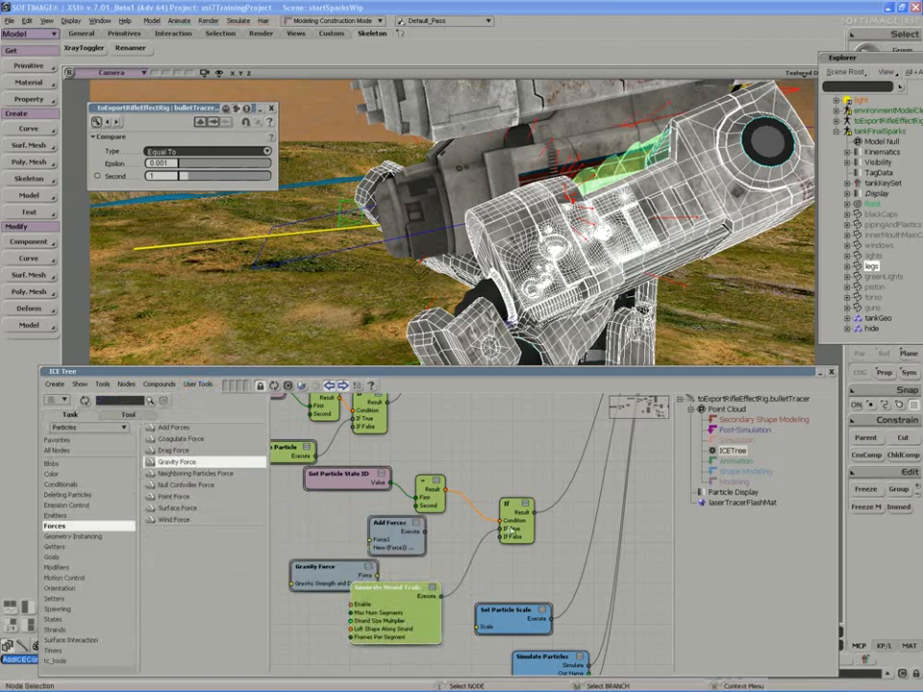
Step: Add an Execute node to the ICE tree and connect Generate Strand Trails to its first port
left_click(120, 400)
type("execute")
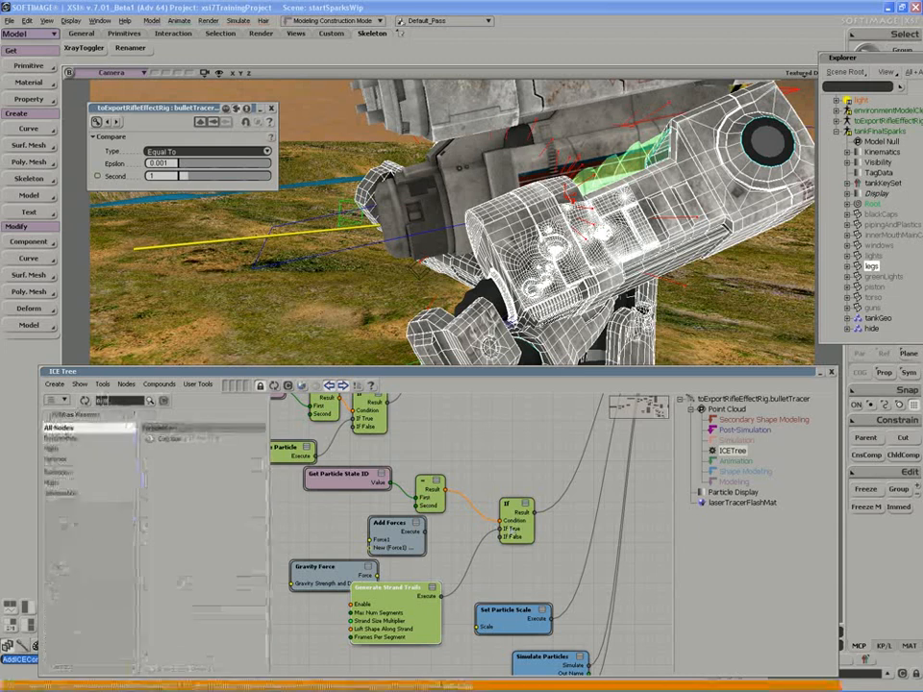
left_click_drag(171, 440, 500, 572)
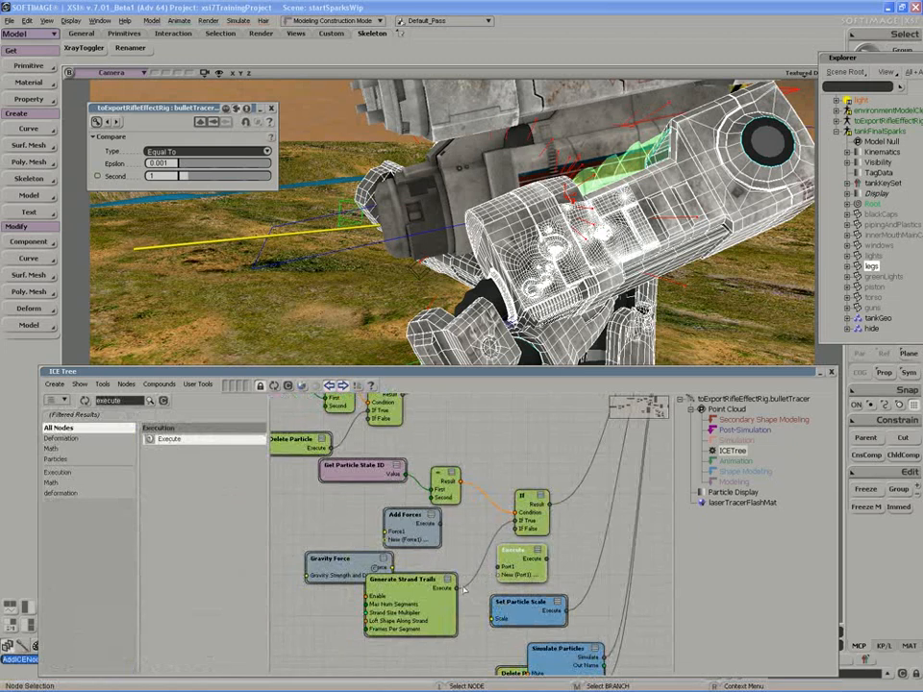
left_click_drag(464, 588, 498, 568)
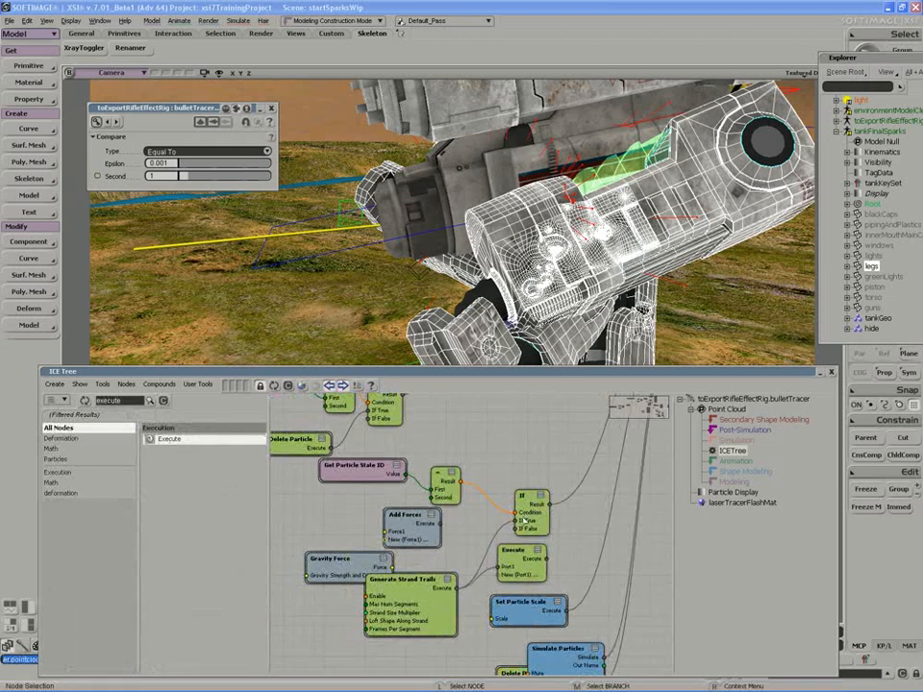
Step: Connect Gravity Force into Add Forces and Add Forces into the Execute node's second port, rearranging the nodes for clarity
left_click_drag(533, 519, 555, 496)
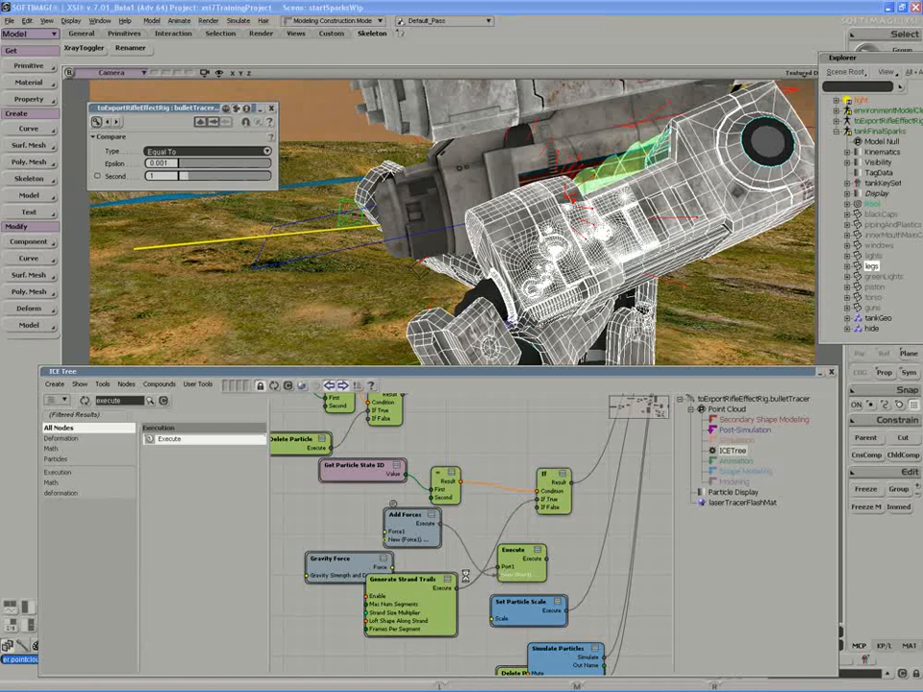
left_click_drag(360, 568, 388, 535)
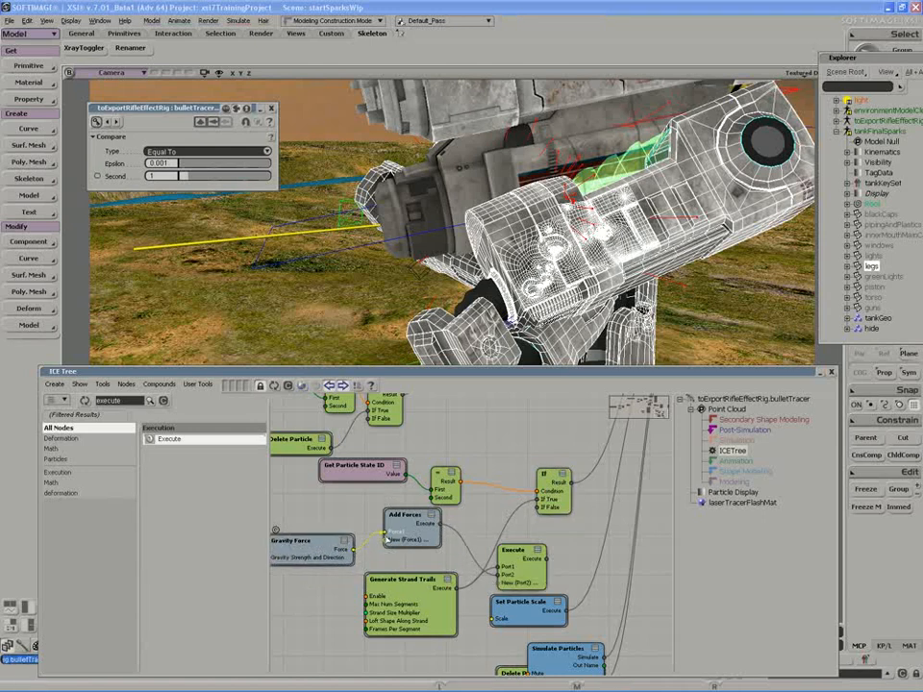
left_click_drag(402, 612, 340, 534)
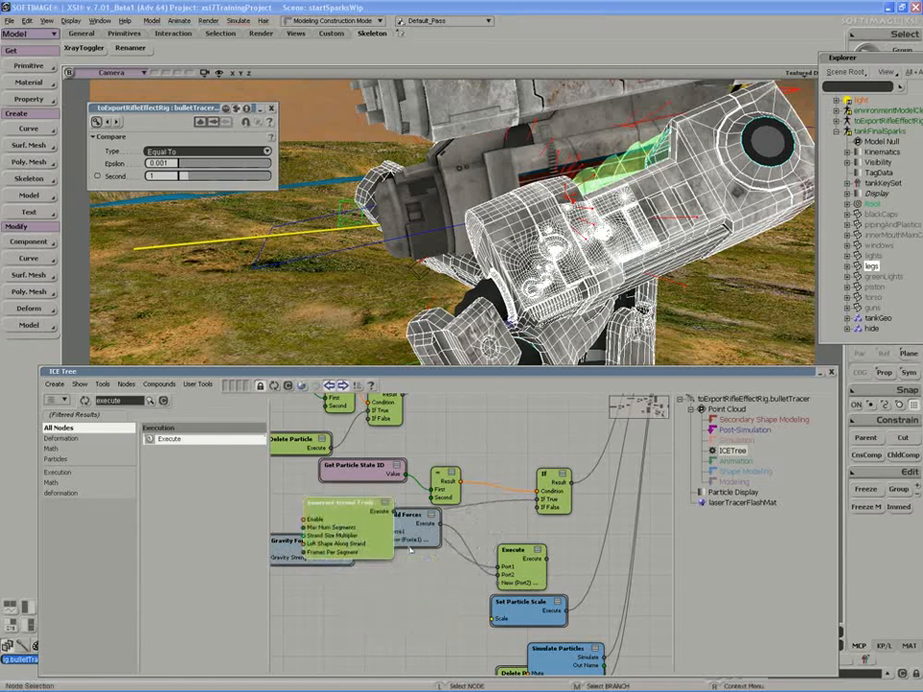
middle_click_drag(417, 535, 432, 600)
left_click_drag(381, 551, 390, 572)
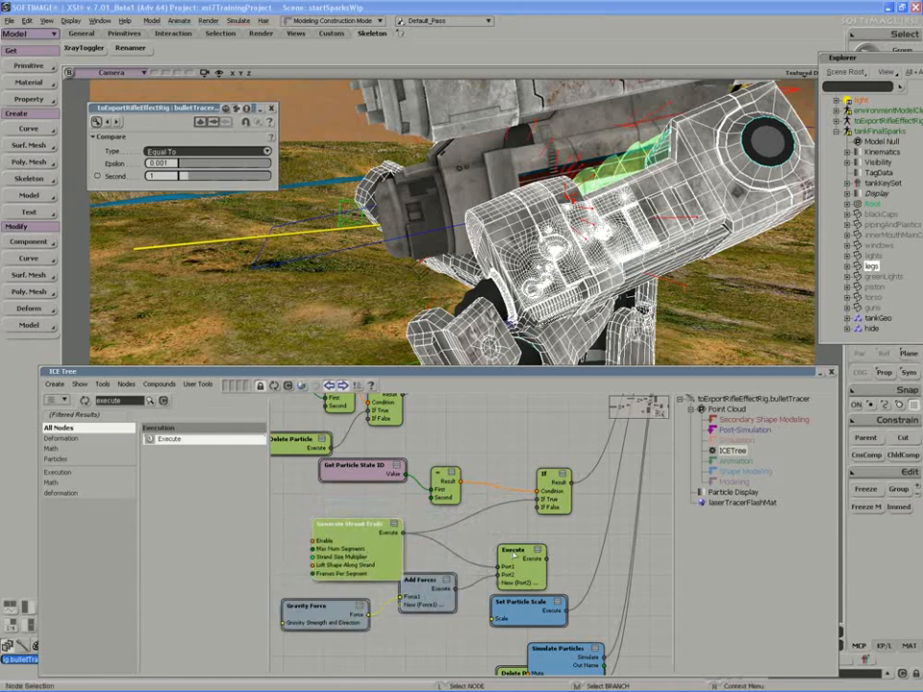
Step: Feed the Execute node into the If node's If True input and play the simulation from the start
left_click(520, 510)
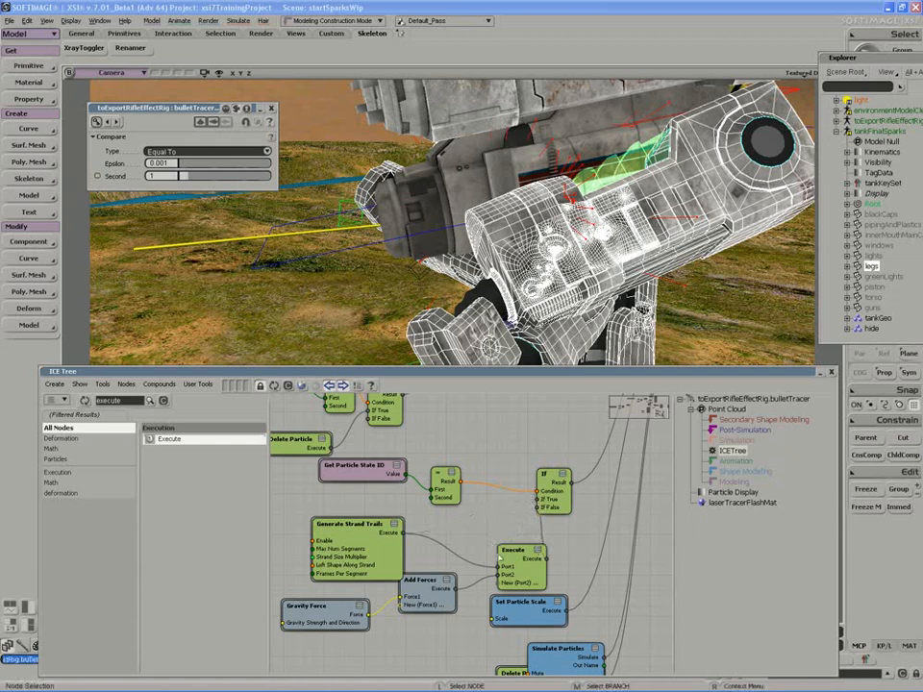
middle_click_drag(527, 567, 497, 548)
double_click(468, 375)
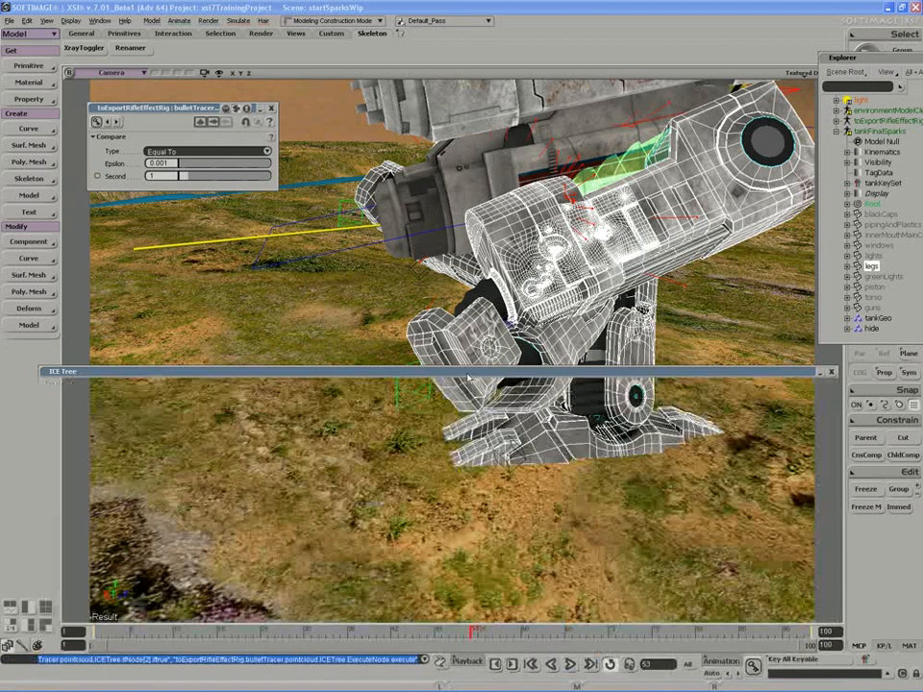
left_click(571, 665)
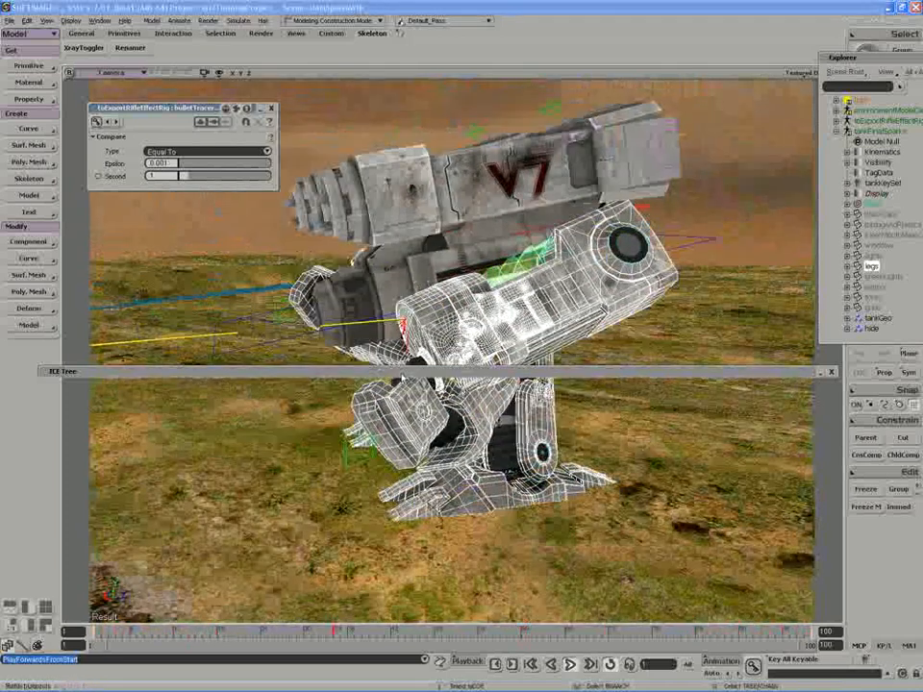
Step: Set the age limit to 0.2 seconds in the Set Particle Age Limit node feeding Spawn on Collision
double_click(429, 371)
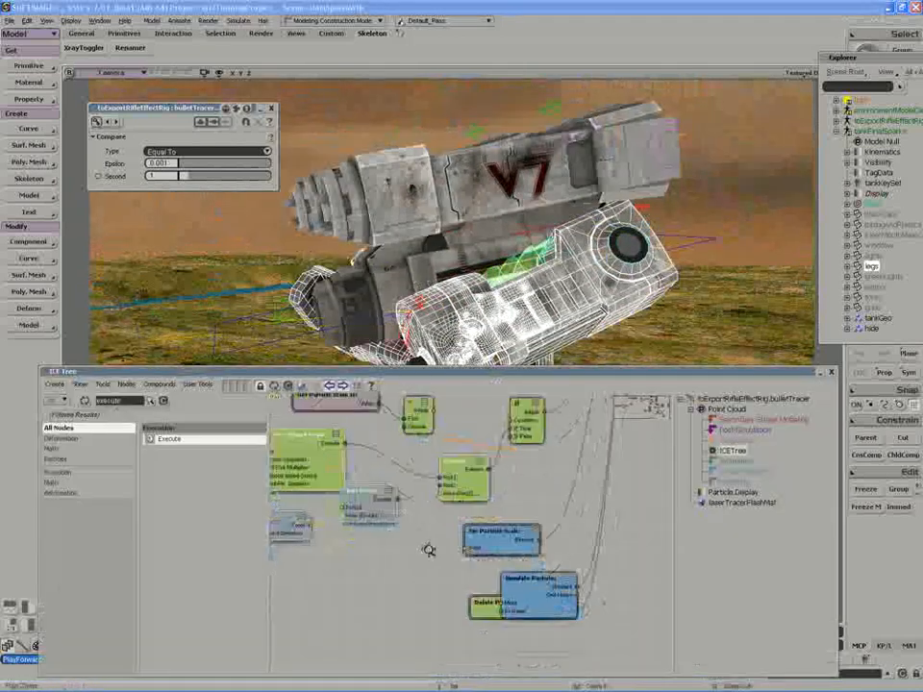
left_click_drag(486, 541, 635, 534)
mouse_move(335, 546)
left_mouse_down()
mouse_move(574, 588)
mouse_move(429, 603)
mouse_move(418, 631)
left_mouse_up()
double_click(412, 508)
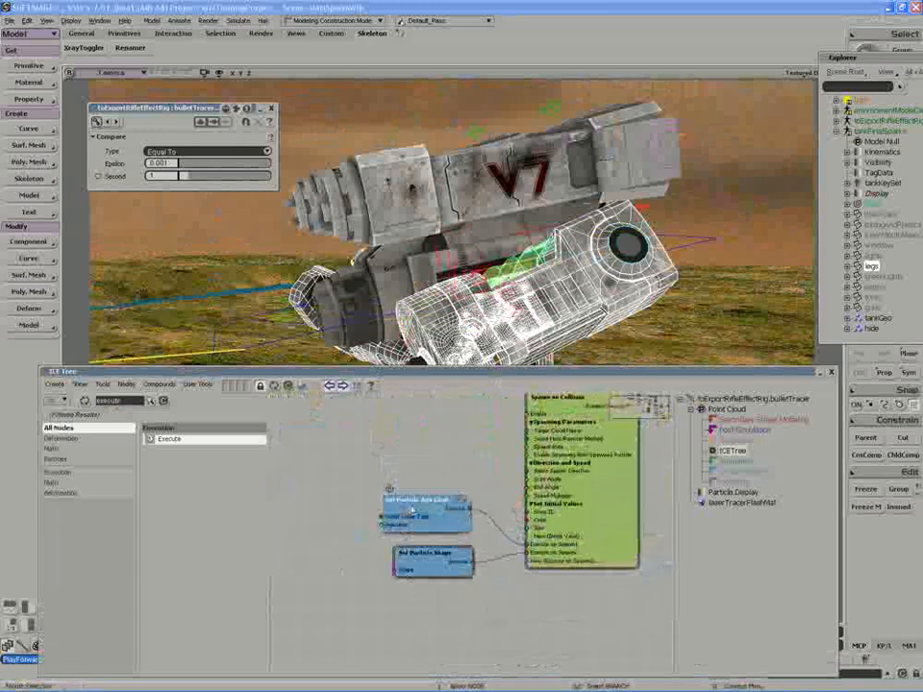
double_click(338, 371)
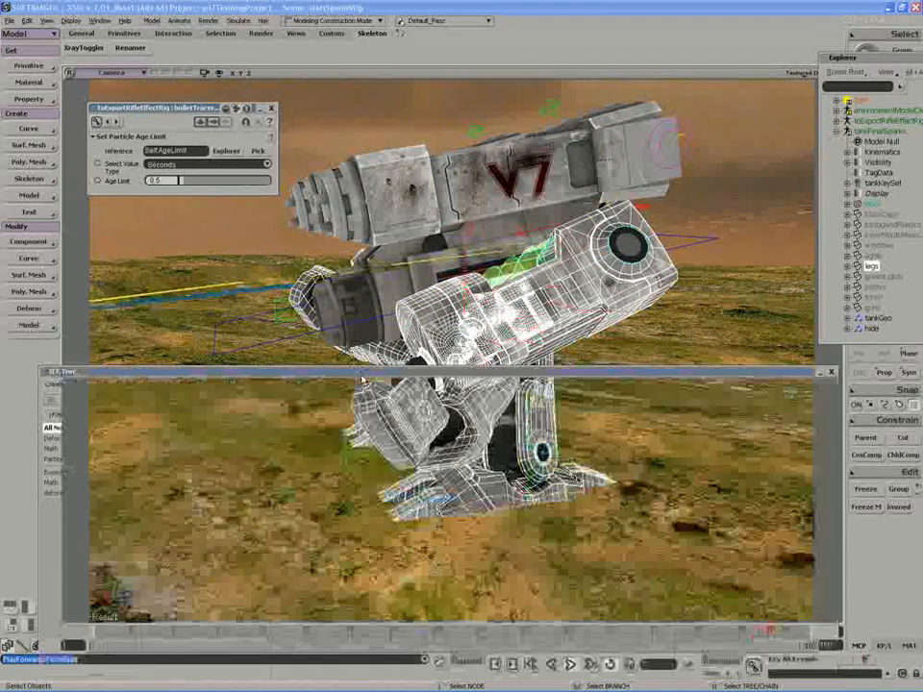
double_click(173, 182)
type("0.2")
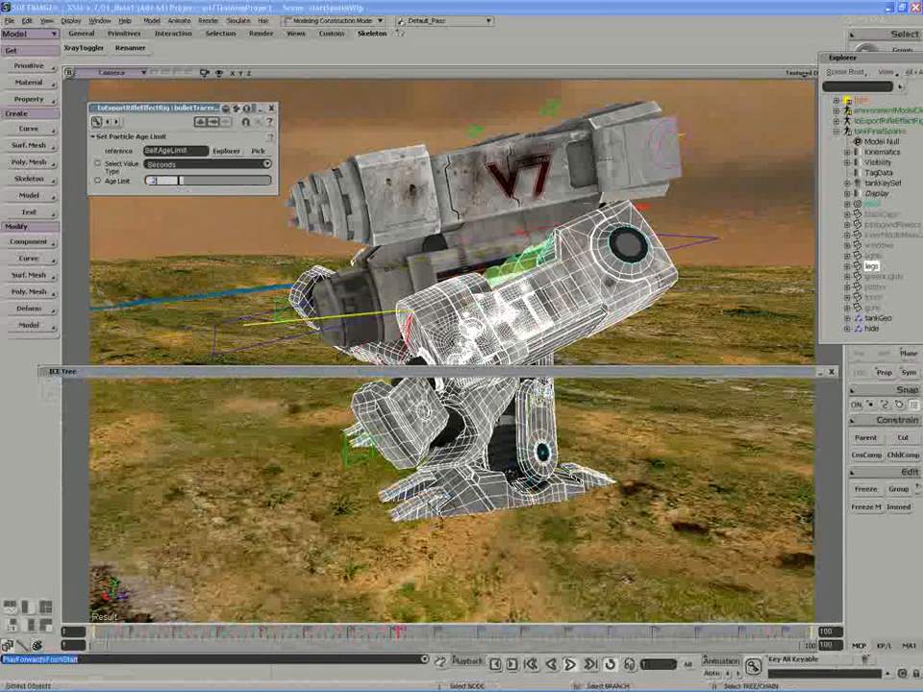
key("Return")
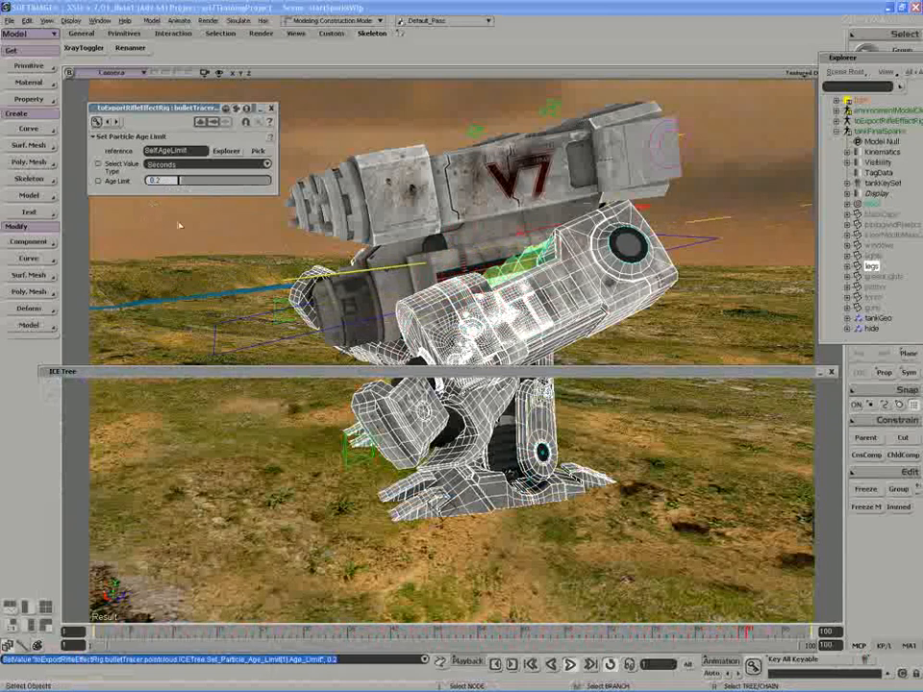
Step: Bring the tank's torso mesh into the ICE tree as a Get Data node near Bounce off Surface
key("s")
left_click_drag(527, 308, 357, 282)
right_click_drag(357, 281, 439, 254)
middle_click_drag(441, 254, 381, 269)
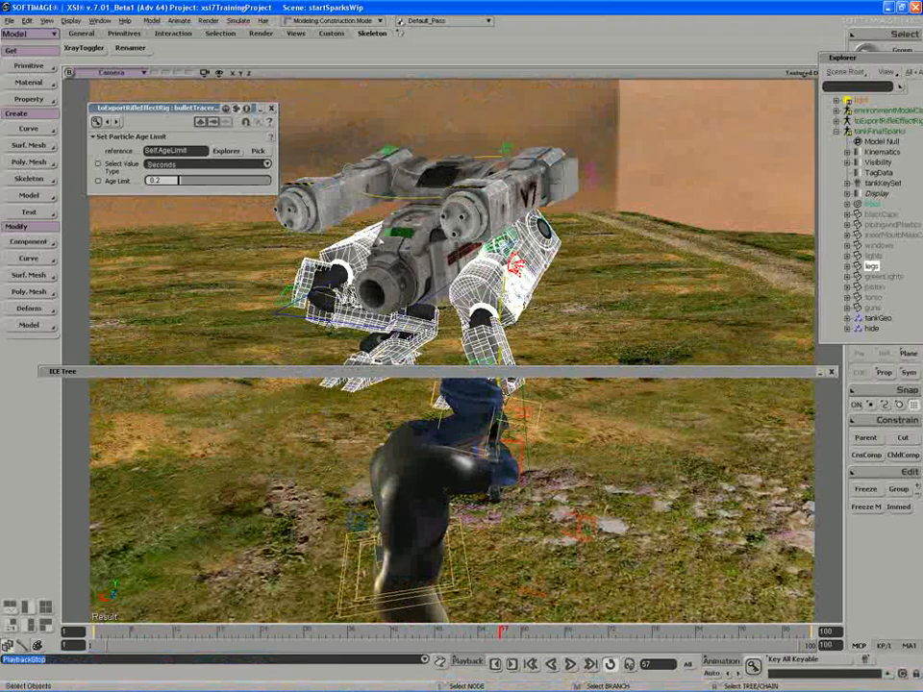
double_click(473, 373)
key("s")
left_click_drag(489, 429, 350, 581)
scroll(476, 517, "down", 2)
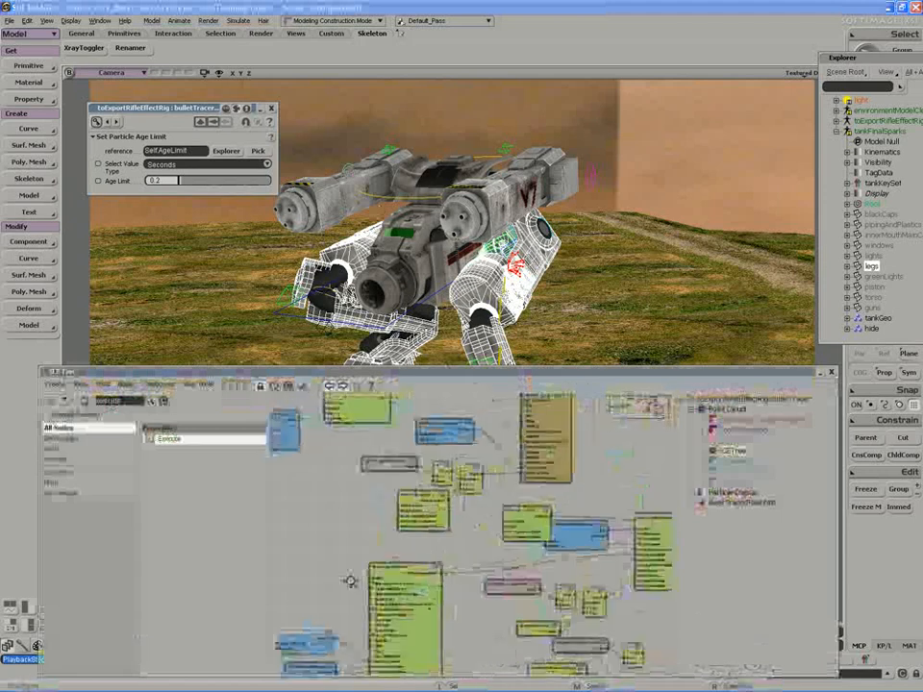
left_click_drag(564, 566, 377, 559)
scroll(396, 557, "up", 3)
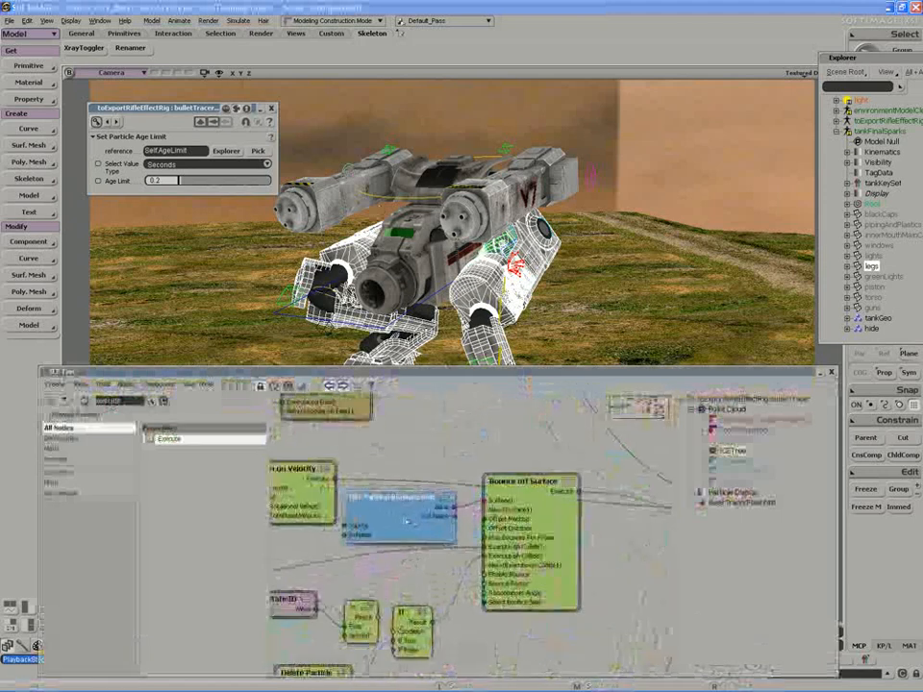
left_click(876, 298)
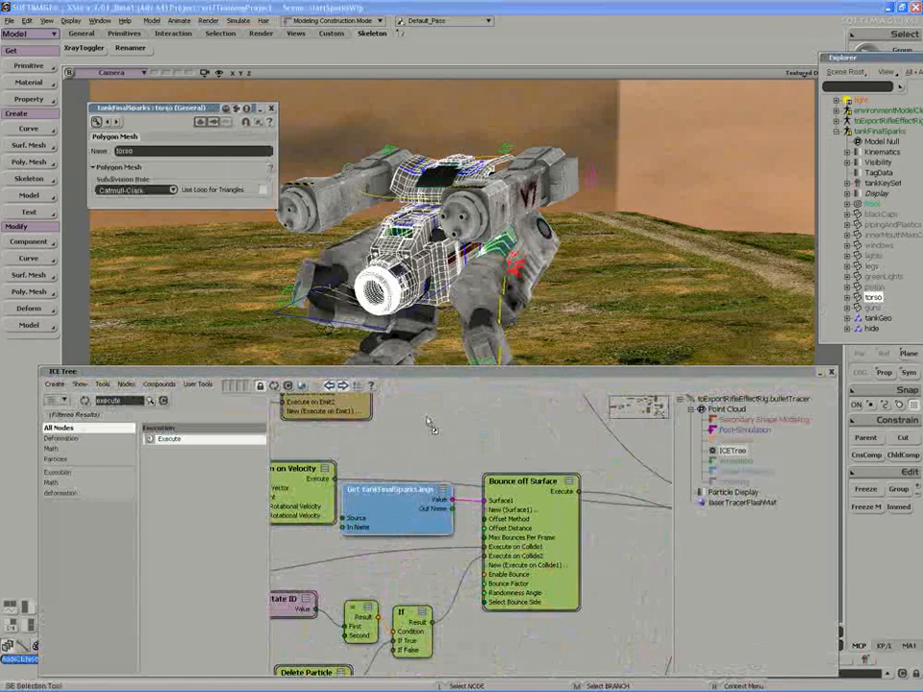
left_click_drag(427, 417, 429, 418)
Step: Place the torso node below the legs node and connect its value to a new surface input on Bounce off Surface
left_click_drag(485, 439, 362, 551)
left_click_drag(385, 508, 385, 491)
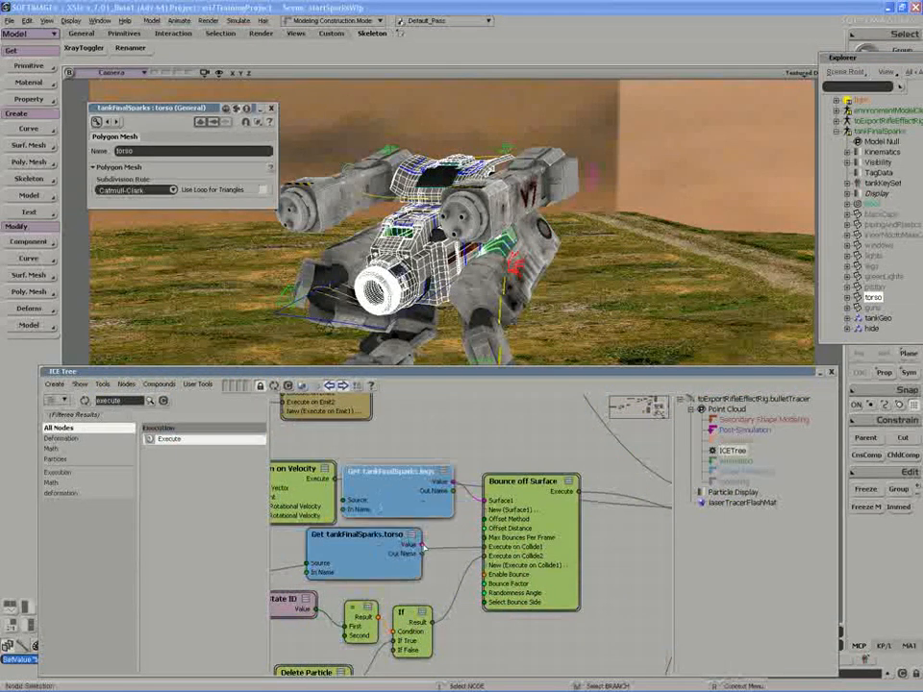
left_click_drag(424, 546, 484, 519)
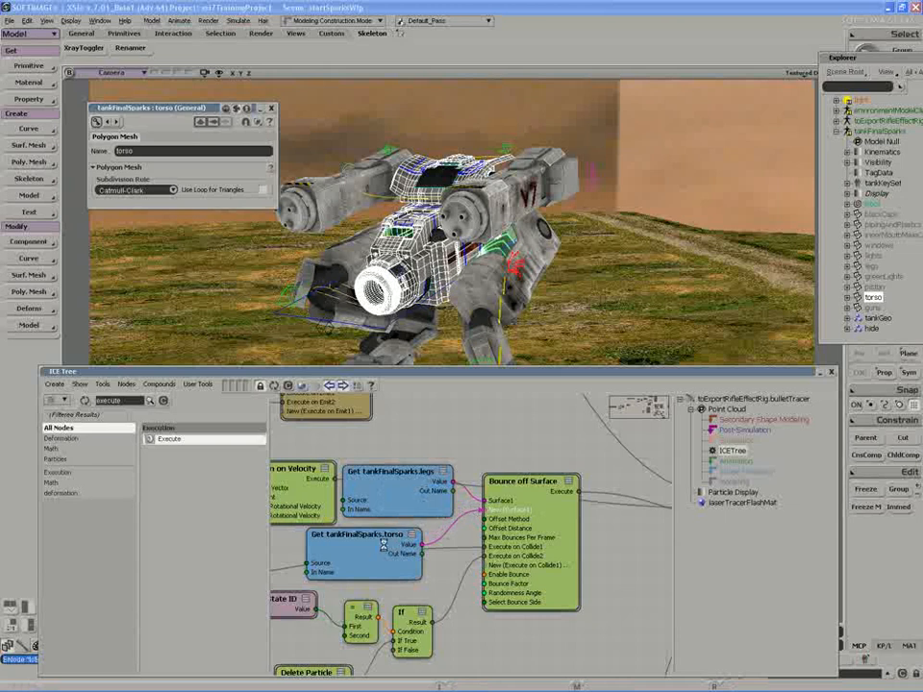
left_click_drag(383, 544, 403, 548)
Step: Play the simulation and examine the sparks hitting the tank from the front and close up
double_click(389, 373)
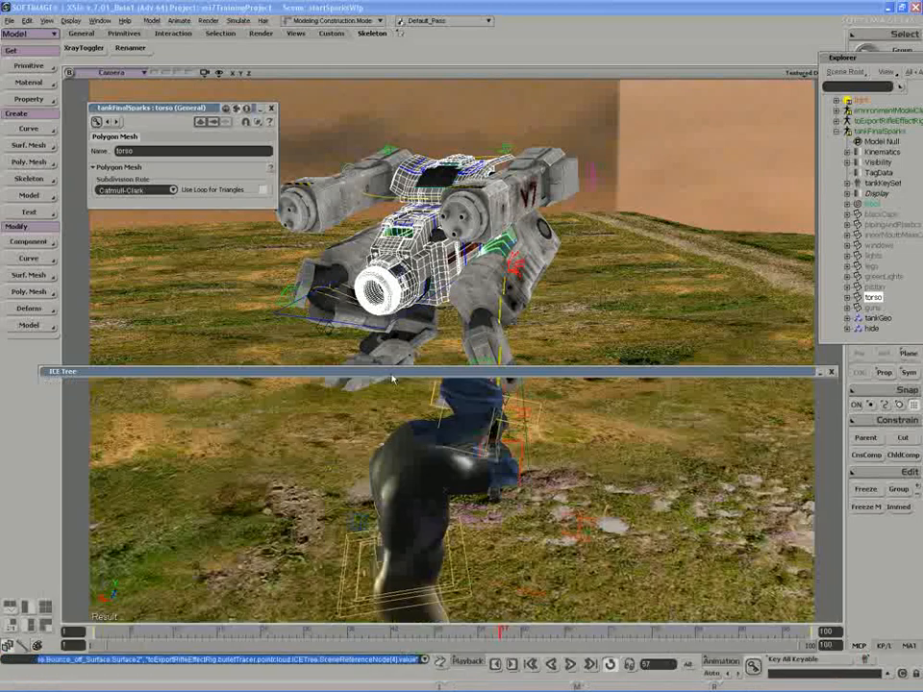
left_click(569, 665)
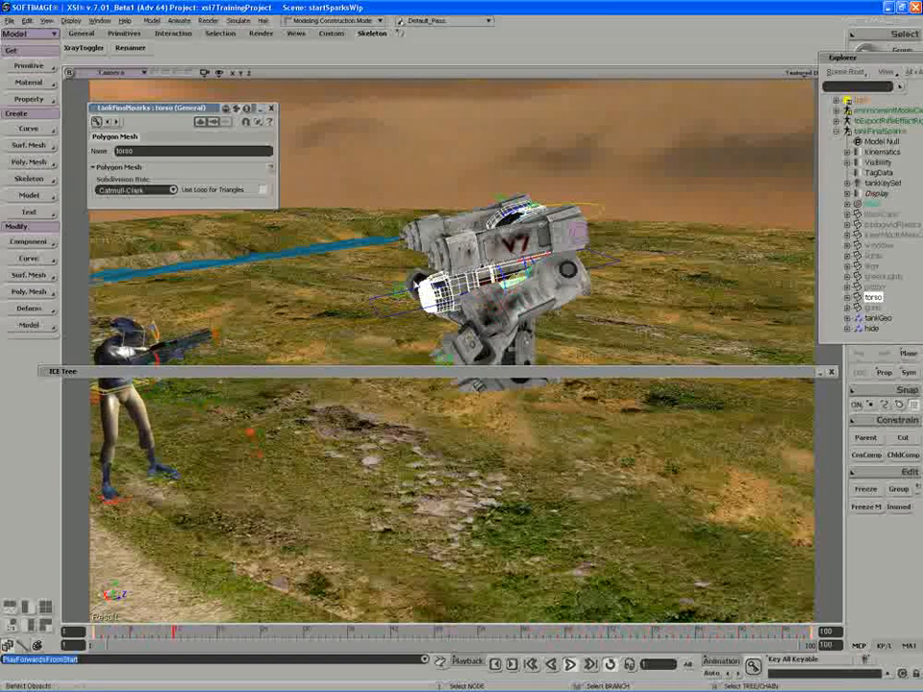
key("s")
right_click_drag(423, 296, 480, 285)
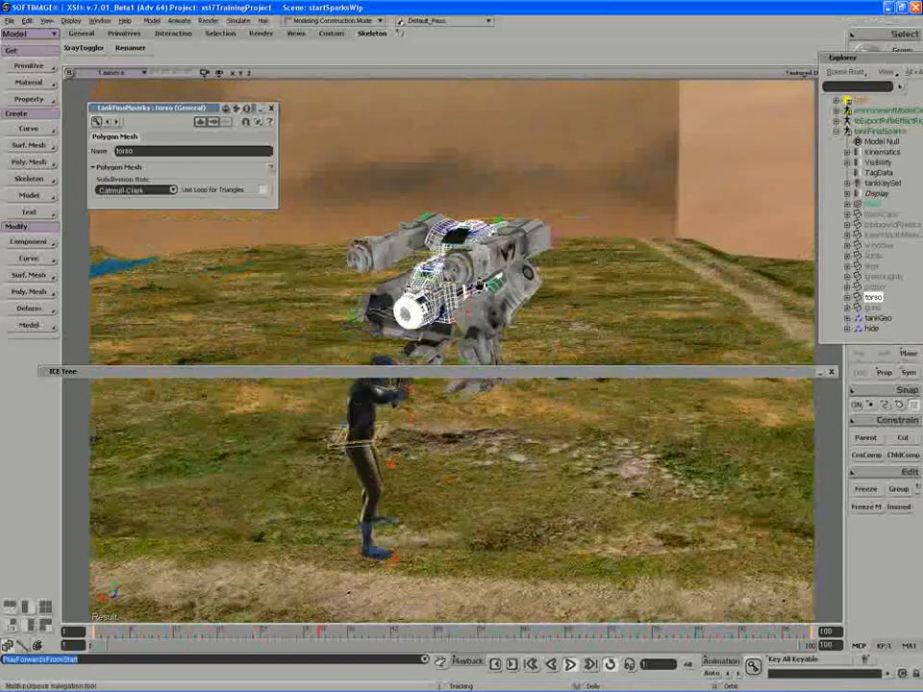
middle_click_drag(480, 285, 538, 290)
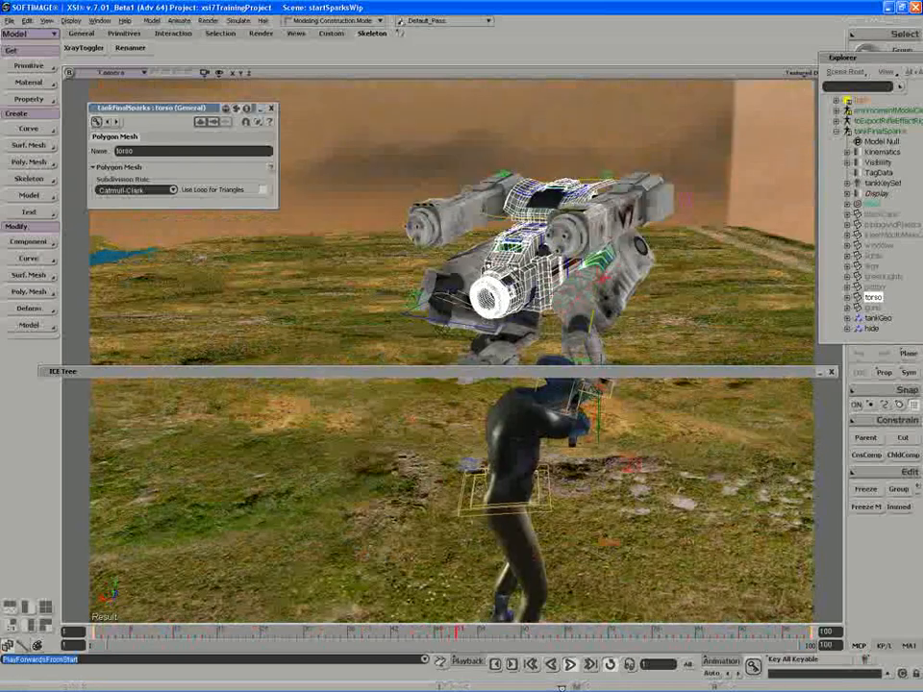
left_click(570, 665)
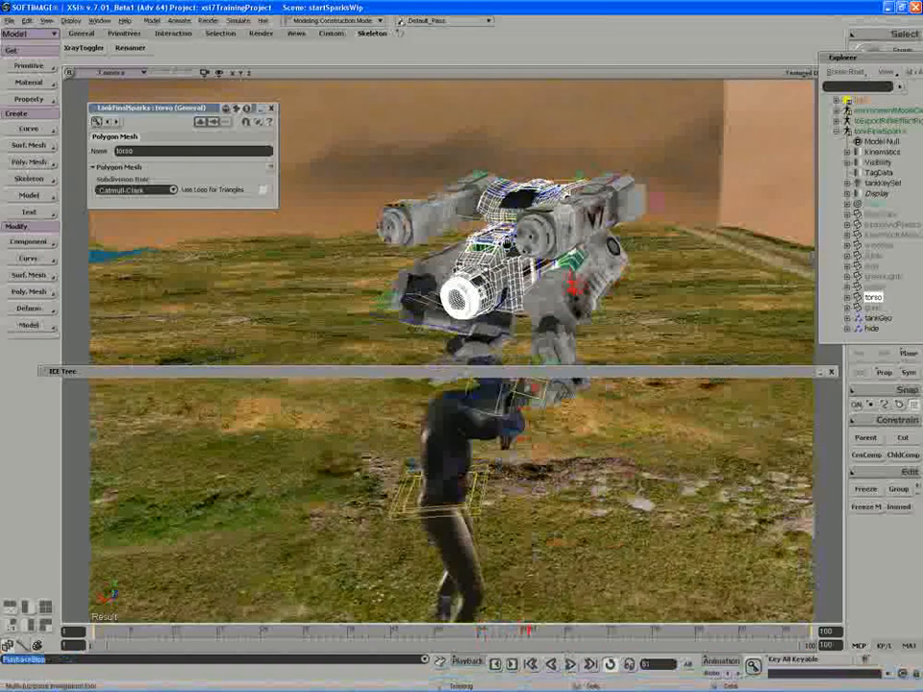
middle_click_drag(458, 300, 355, 364)
Step: Add a Randomize Color by Gradient node above Set Particle Age Limit and connect its output to the Color input of Spawn on Collision
double_click(355, 372)
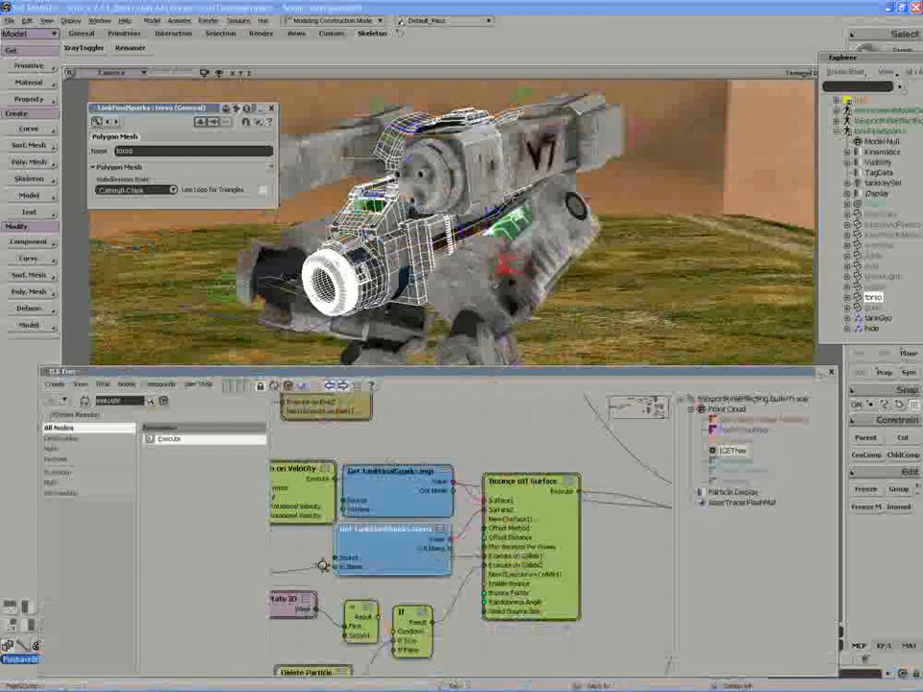
left_click_drag(323, 566, 451, 436)
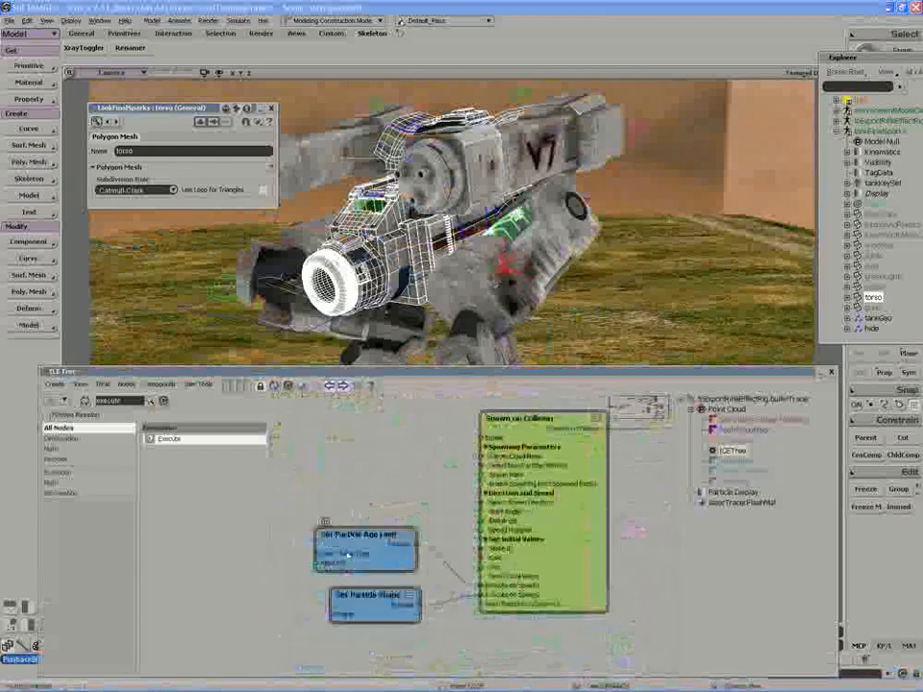
left_click_drag(380, 550, 370, 573)
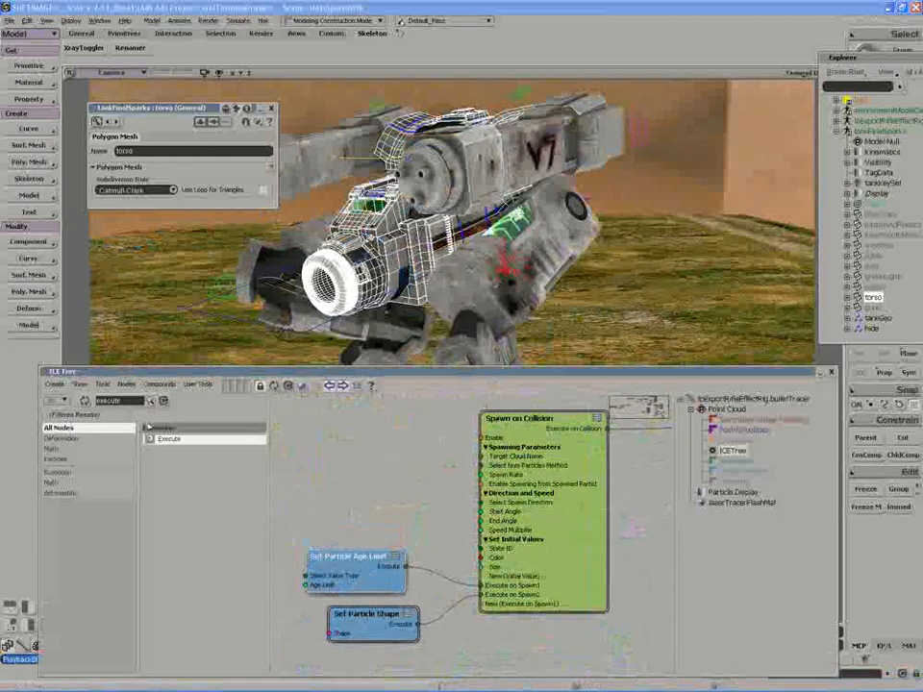
type("randomize")
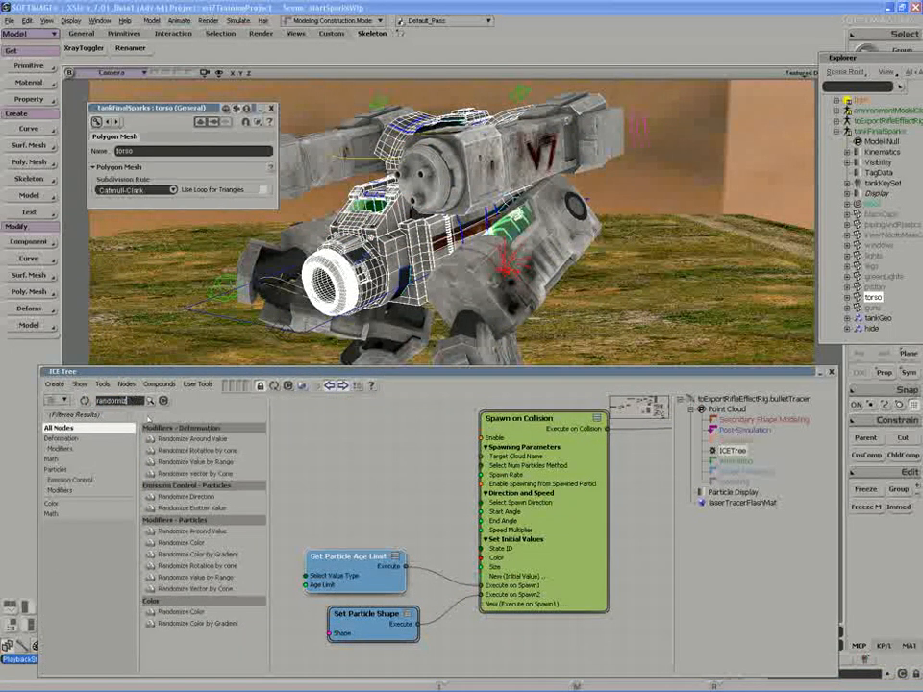
left_click_drag(172, 556, 343, 502)
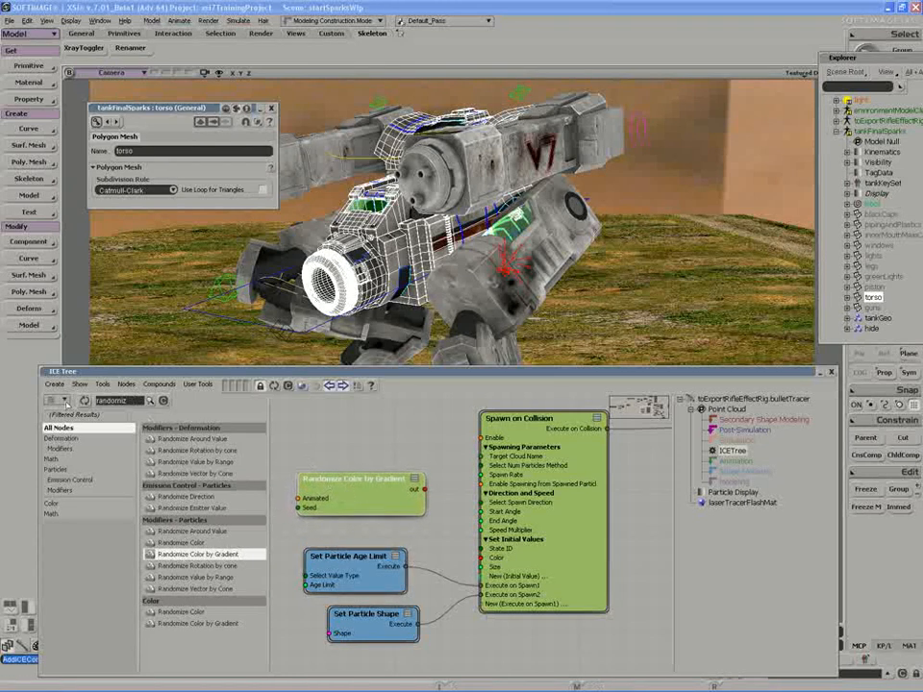
left_click_drag(425, 491, 489, 558)
Step: Remove the green middle marker from the random color gradient, then set the start to orange (1, 0.709, 0) and the end to pale yellow
double_click(366, 490)
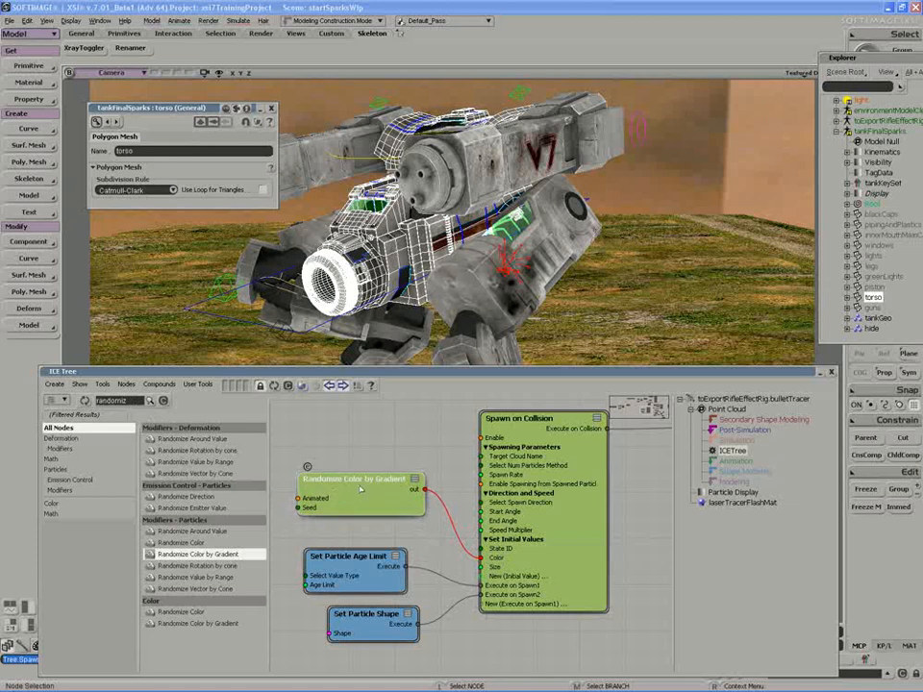
left_click(188, 171)
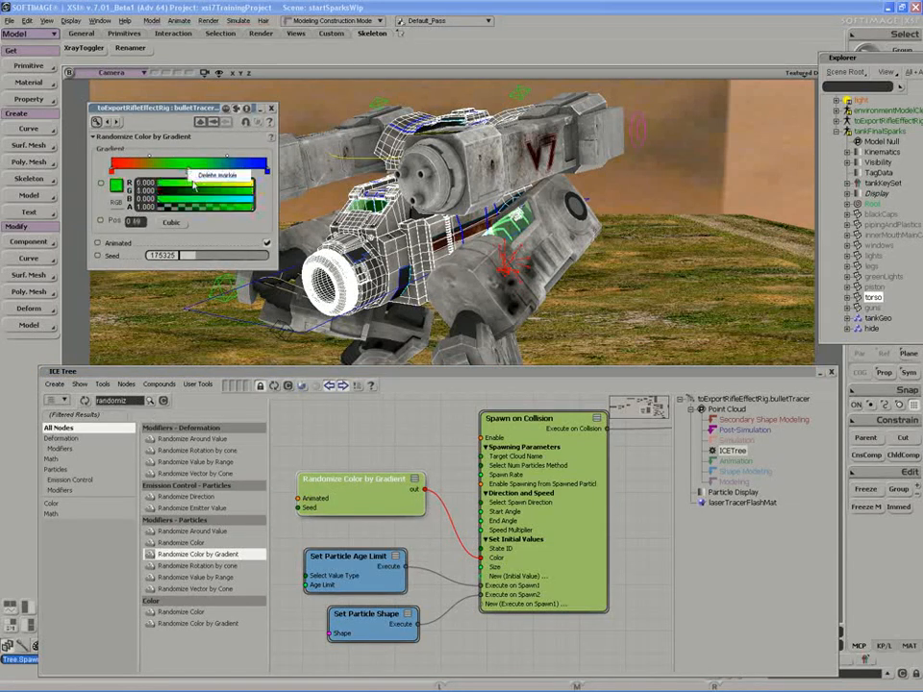
left_click(214, 178)
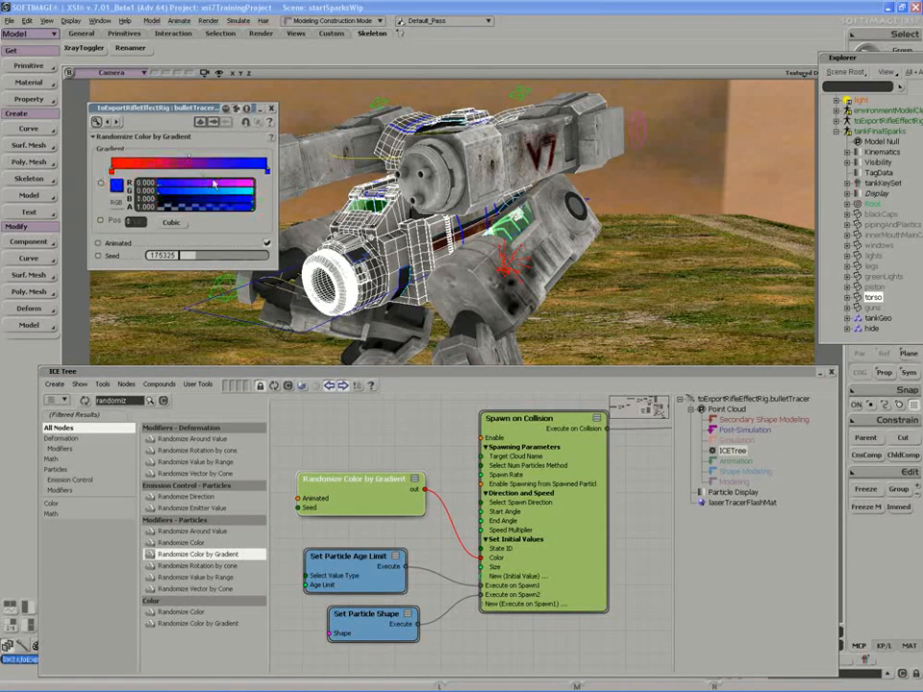
left_click(111, 173)
mouse_move(210, 188)
left_mouse_down()
mouse_move(263, 186)
mouse_move(210, 198)
mouse_move(251, 193)
left_mouse_up()
left_click(267, 174)
left_click(231, 192)
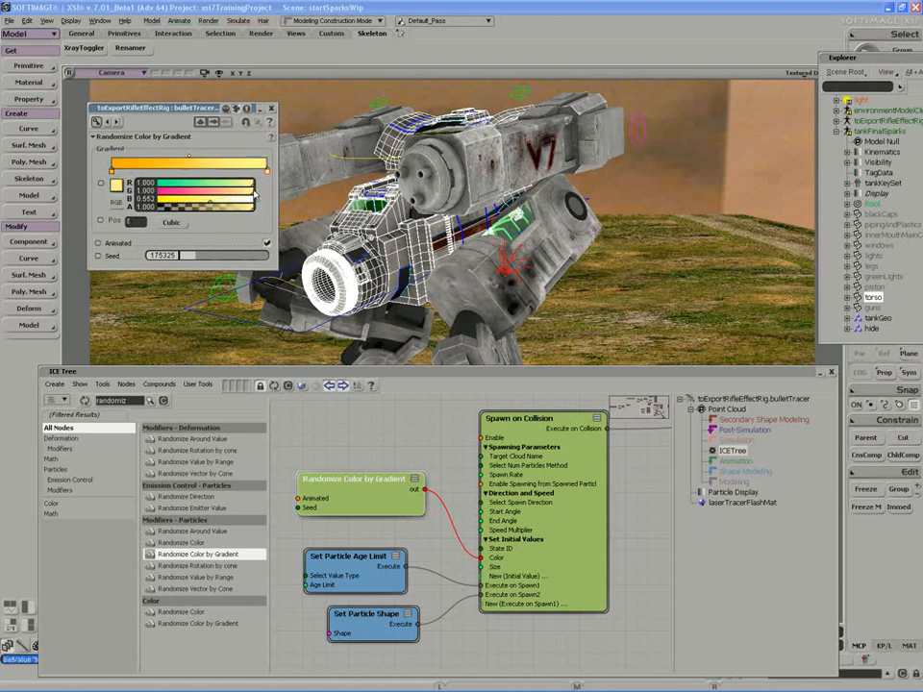
left_click(111, 173)
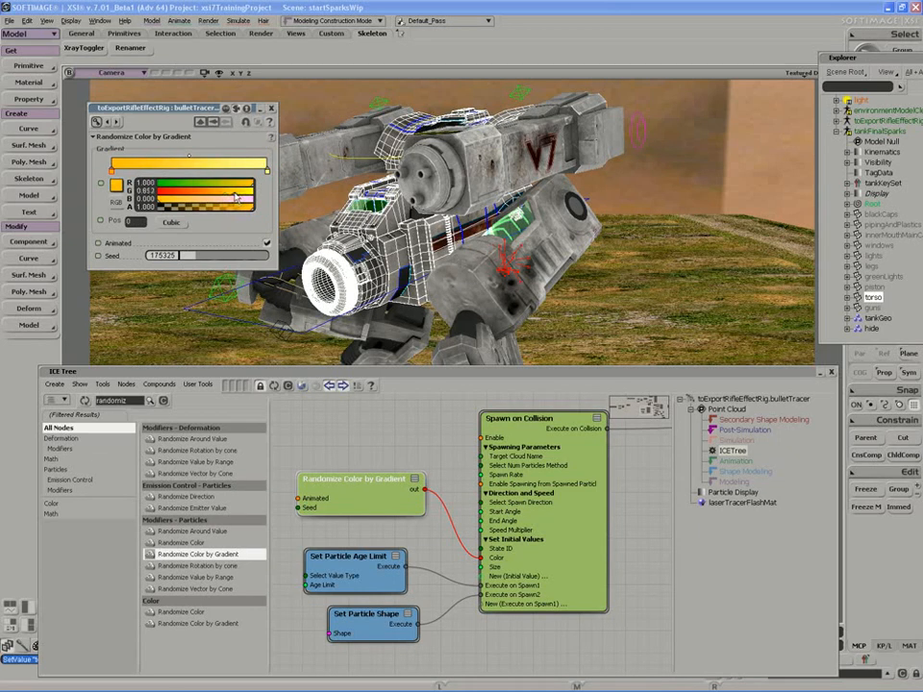
Step: Play the simulation to frame 63 and draw a render region over the sparks on the tank's leg
double_click(360, 372)
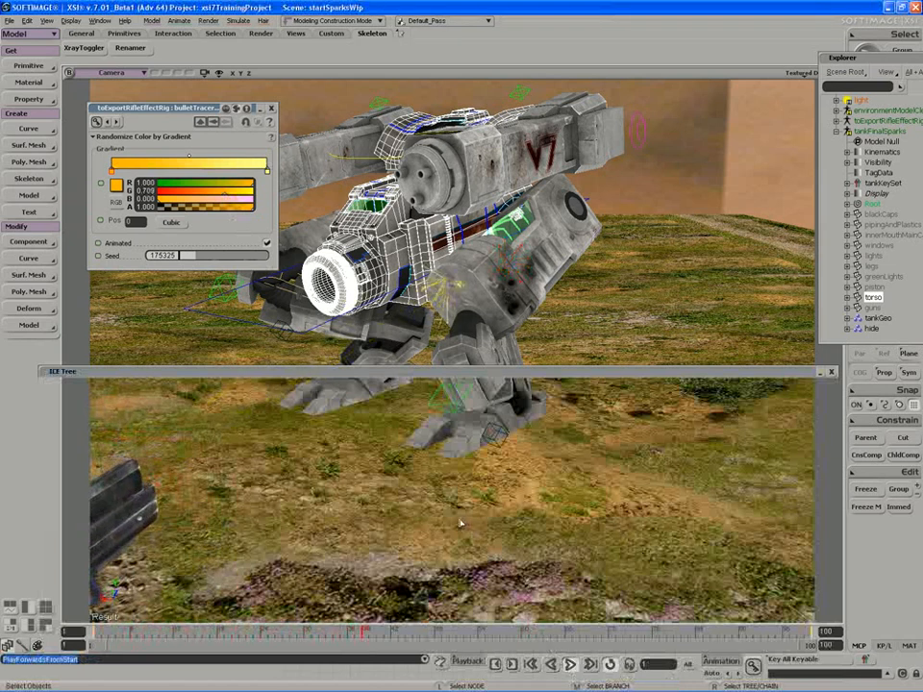
left_click(571, 664)
key("q")
mouse_move(563, 209)
left_mouse_down()
mouse_move(460, 292)
mouse_move(457, 313)
left_mouse_up()
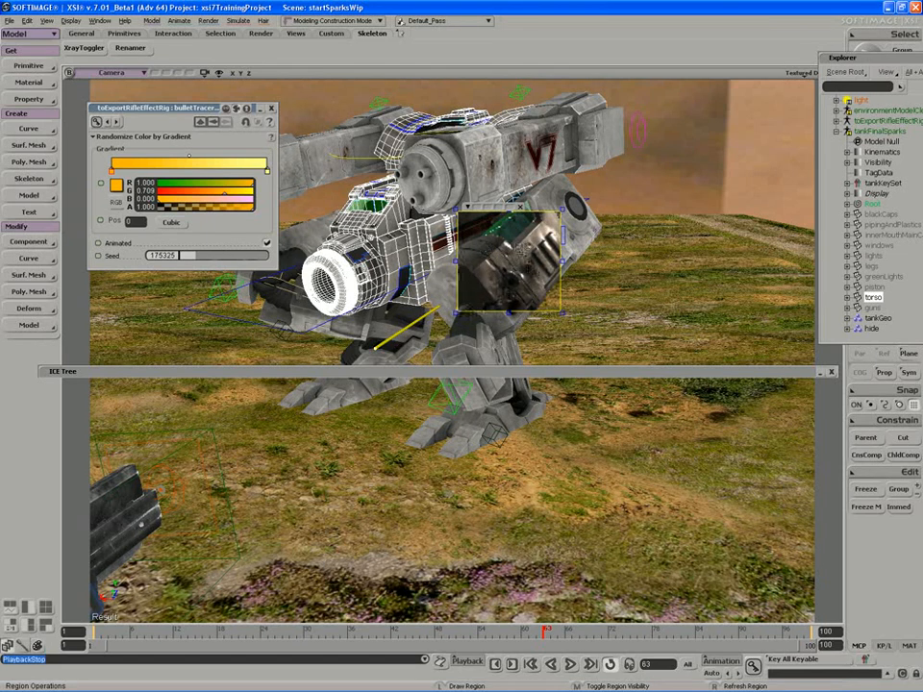
Step: Clear the render region and set the spawned particles' size to 0.4 in Spawn on Collision
double_click(402, 374)
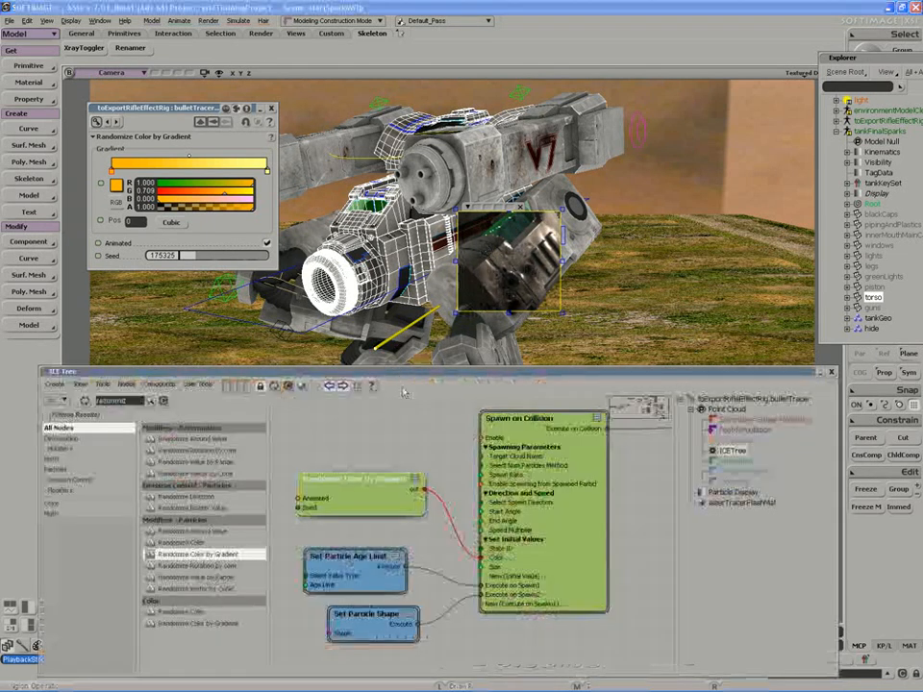
left_click_drag(457, 486, 429, 467)
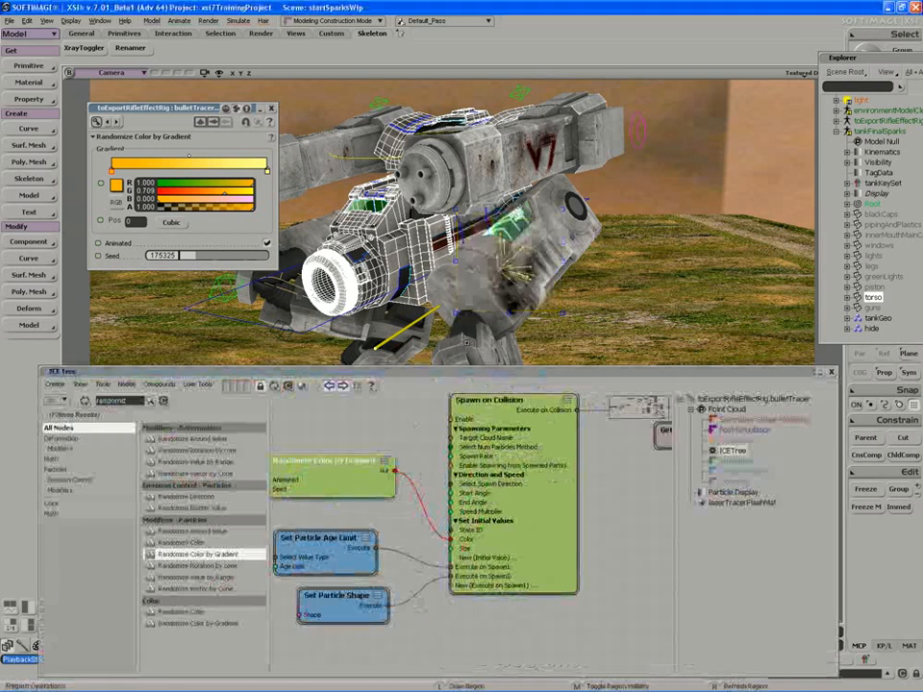
left_click(490, 400)
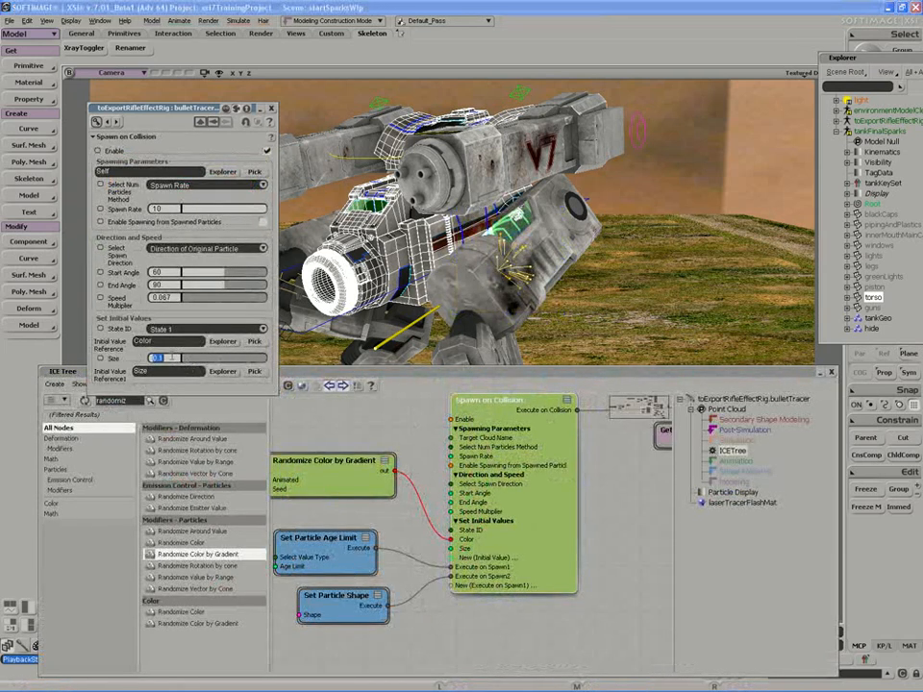
type("0.4")
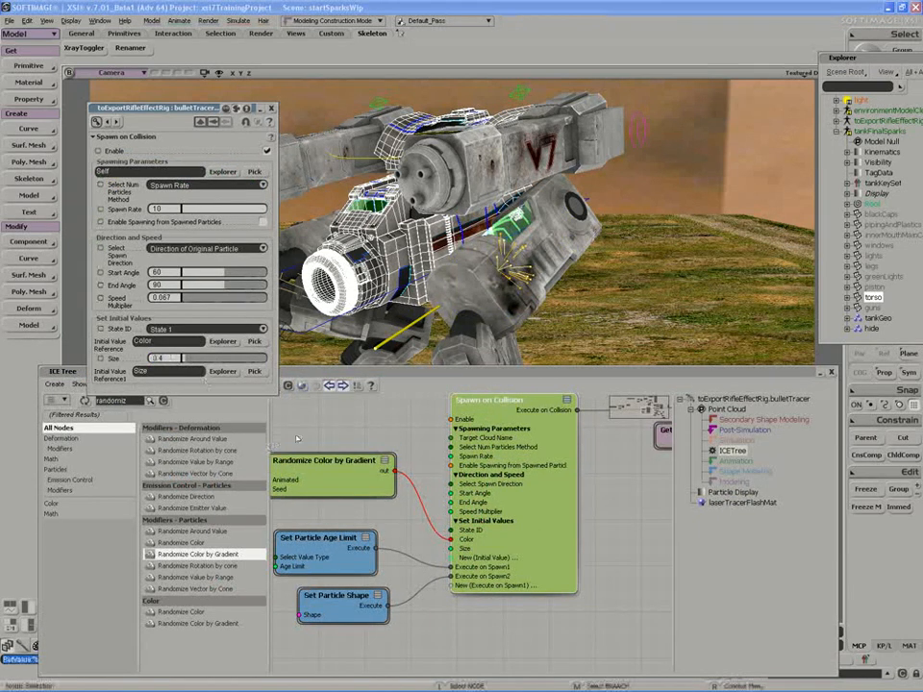
Step: Replay the simulation from the start and step frame by frame to frame 56 to inspect the sparks
double_click(330, 374)
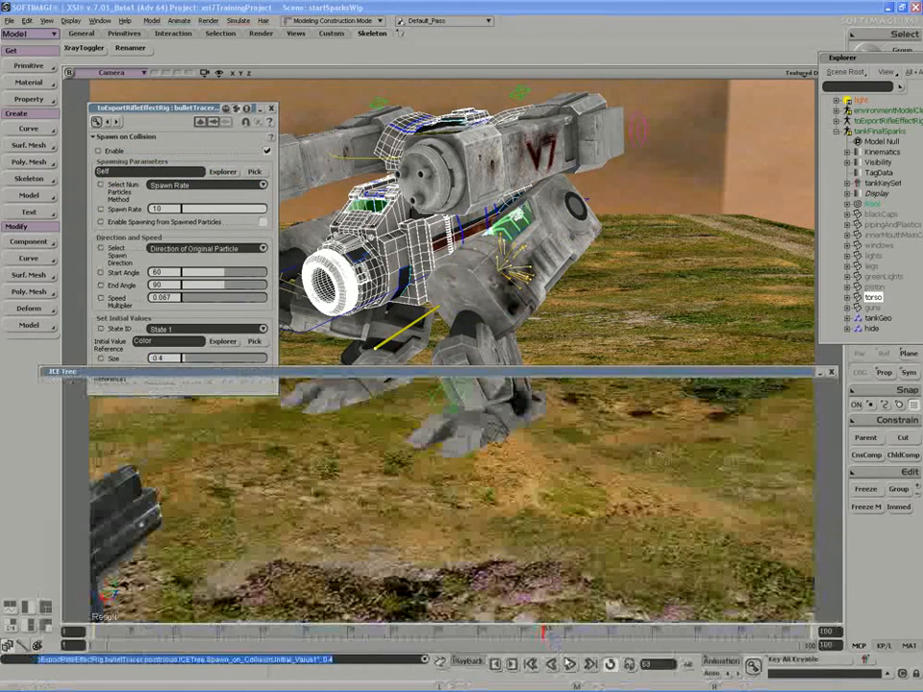
left_click(570, 665)
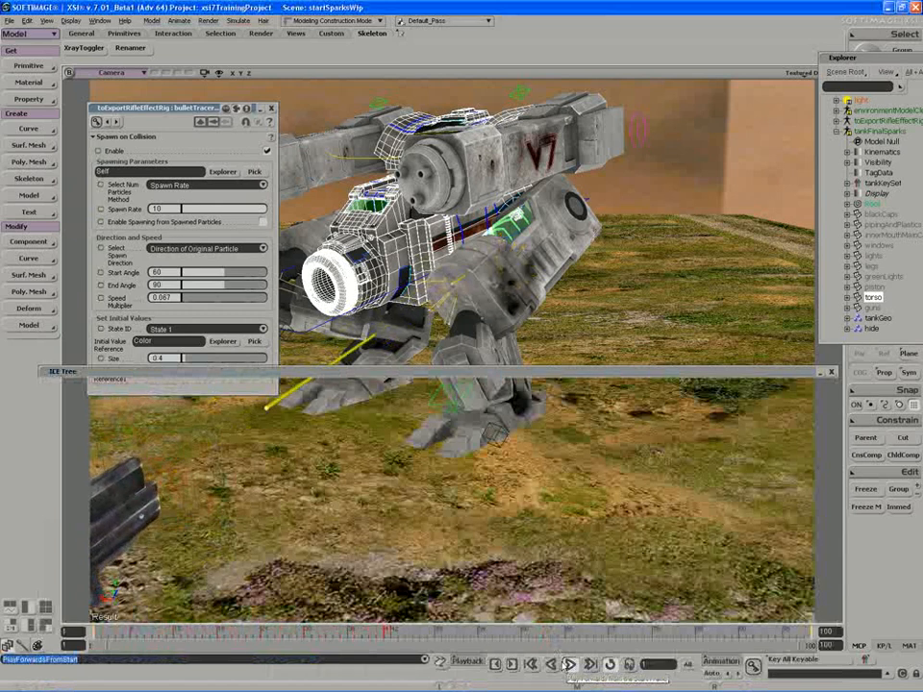
left_click(568, 664)
left_click(568, 664)
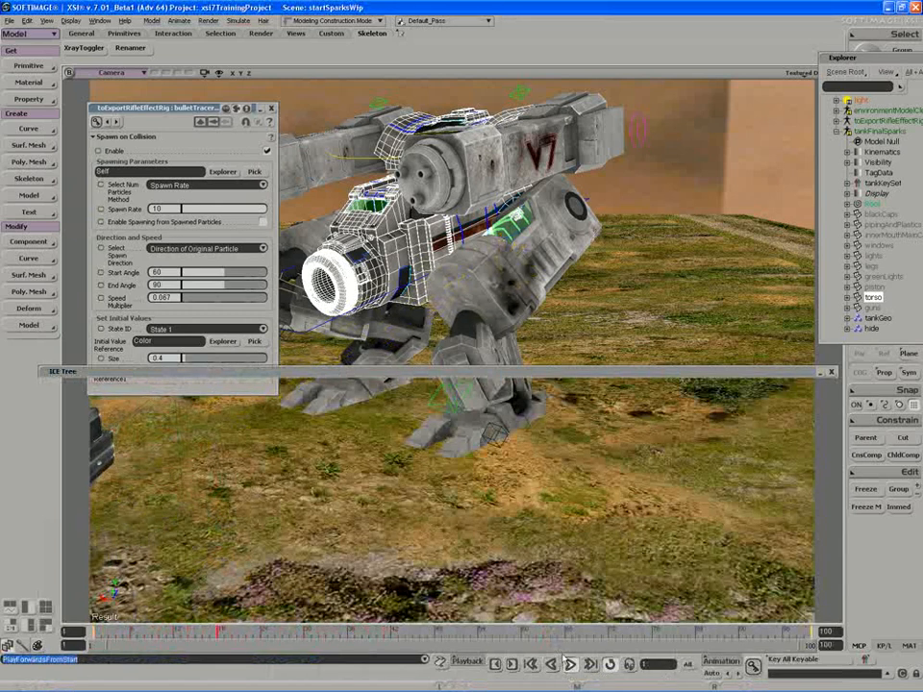
left_click(568, 663)
key("Right")
key("Right")
key("Right")
key("Right")
key("Right")
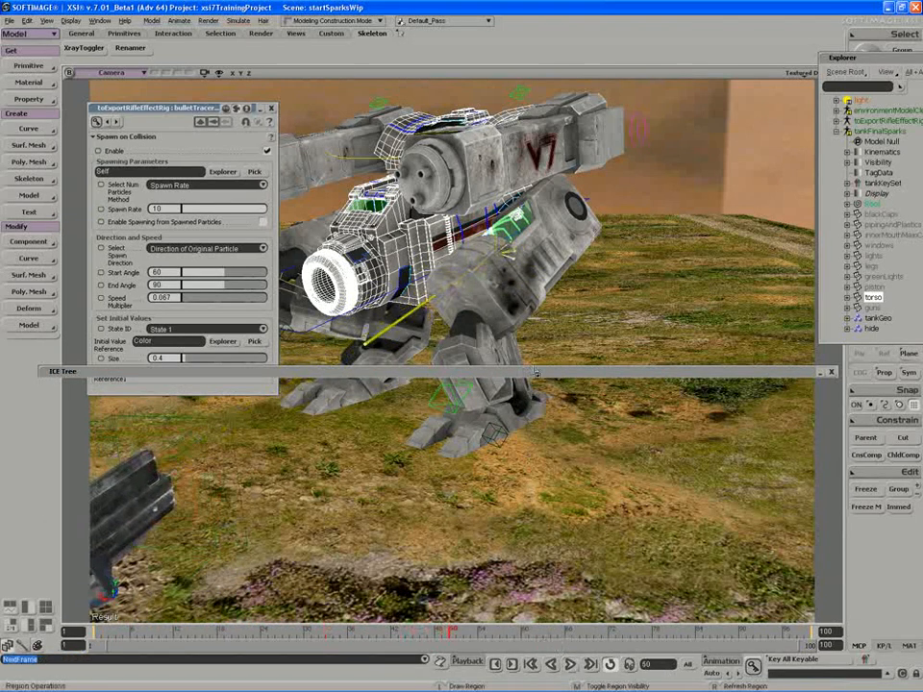
key("Right")
Step: Zoom in on the sparks at the tank's leg and draw a render region around them
key("z")
middle_click(537, 285)
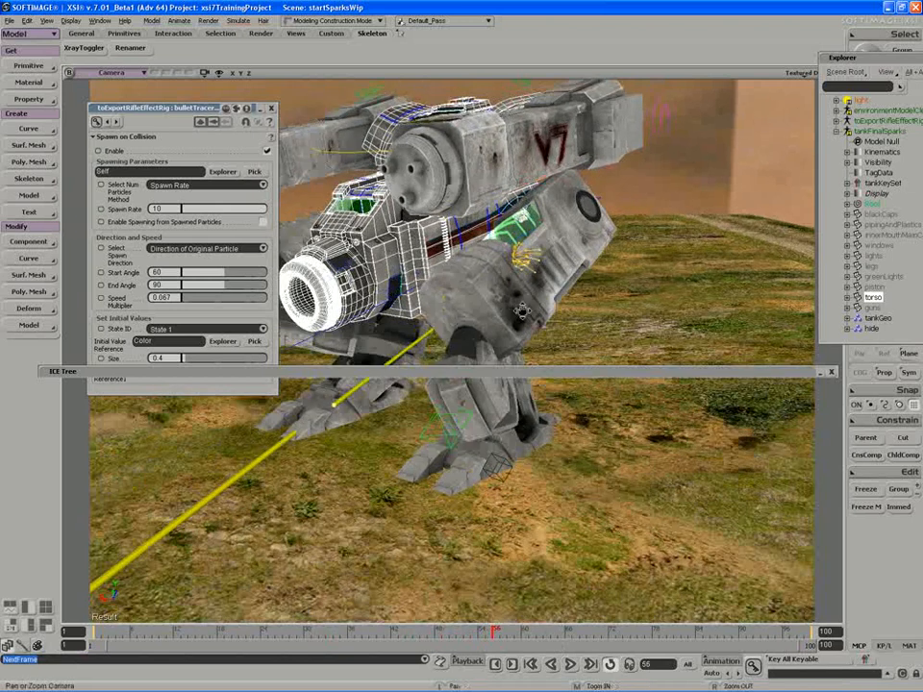
middle_click(536, 285)
left_click_drag(582, 209, 456, 343)
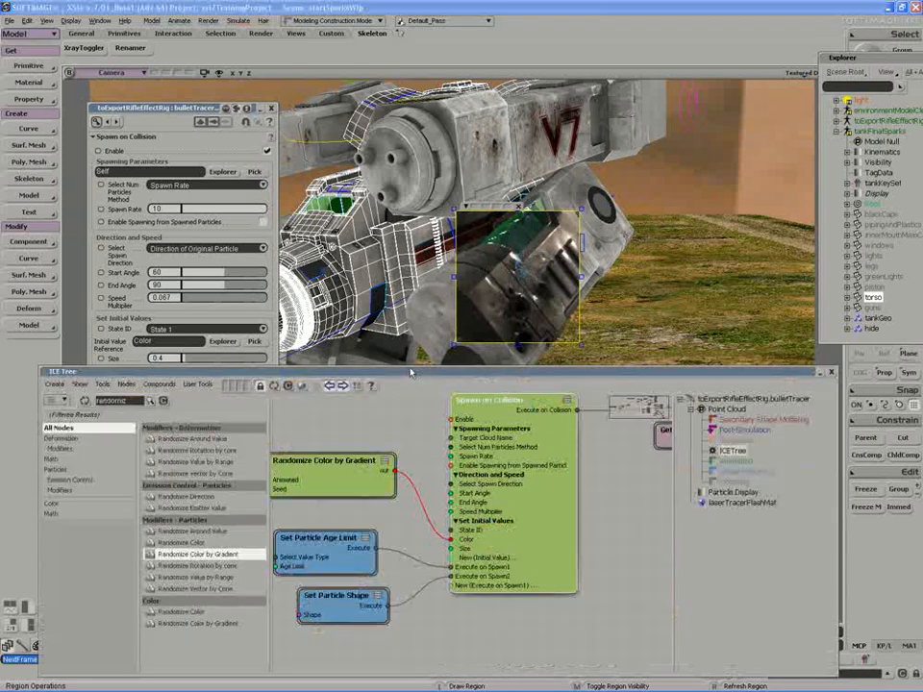
Step: Move the ICE Tree window slightly down, clear the render region and increase the Spawn on Collision particle size to 0.91
left_click_drag(411, 372, 414, 388)
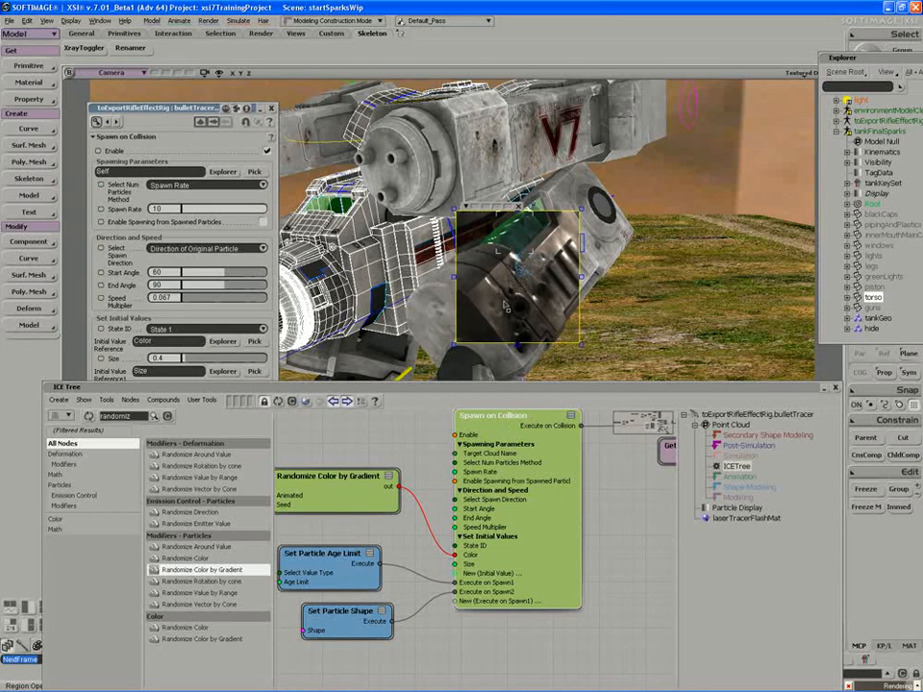
key("shift+q")
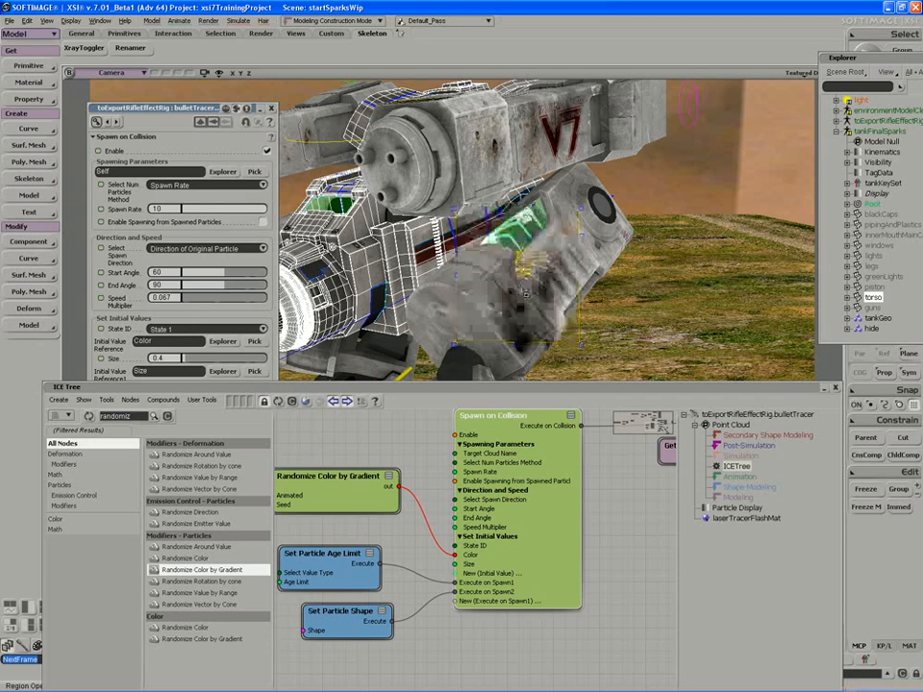
left_click_drag(187, 359, 167, 361)
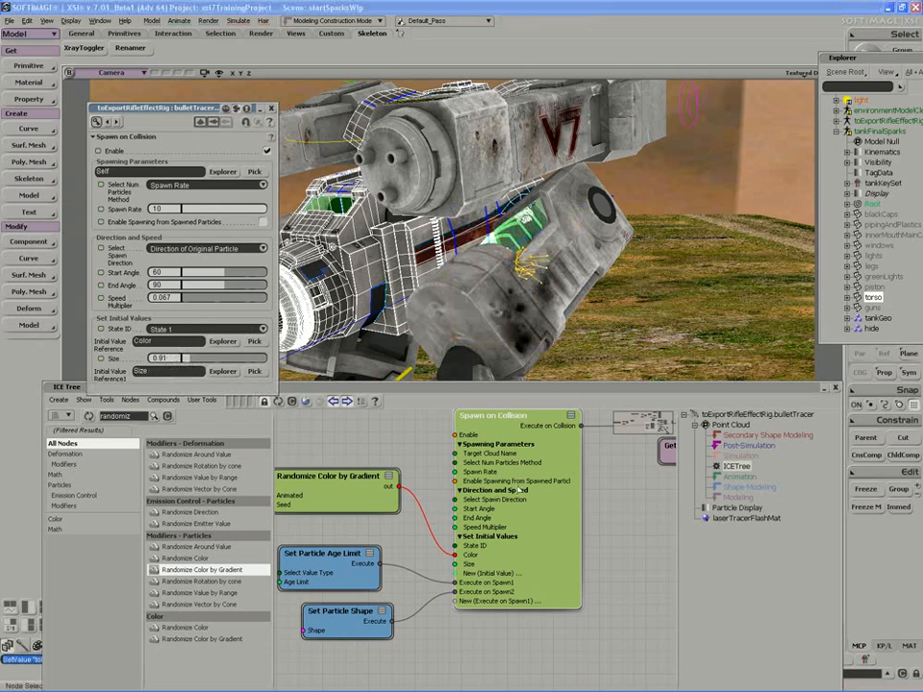
Step: Raise the alpha of the black start marker in the Create Strands node's strand color gradient to about 0.75
key("z")
right_click_drag(519, 491, 550, 488)
left_click_drag(550, 489, 411, 579)
middle_click_drag(412, 579, 458, 510)
left_click_drag(458, 510, 569, 625)
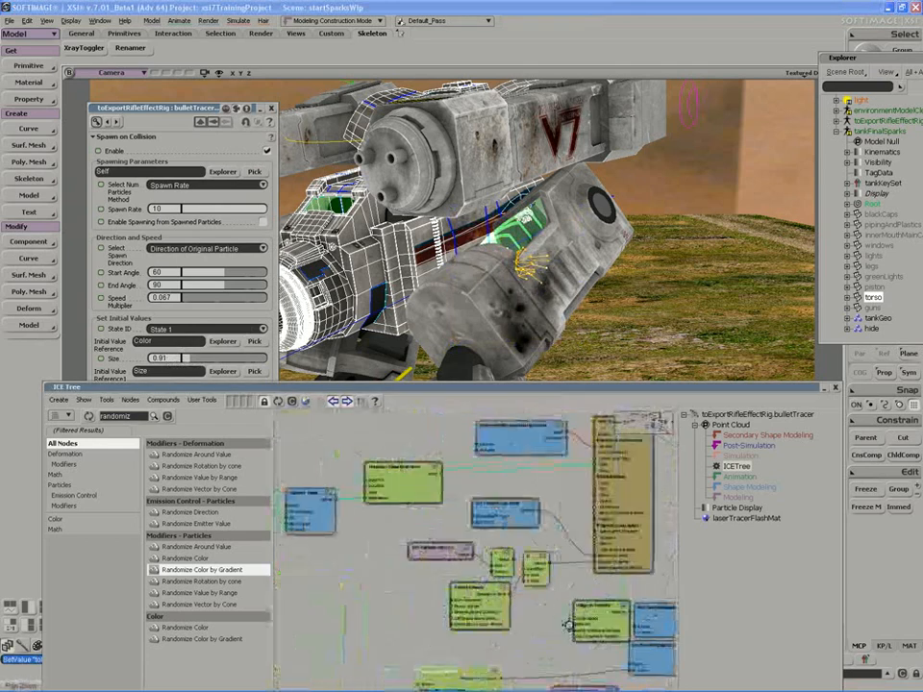
middle_click_drag(569, 625, 584, 626)
double_click(457, 604)
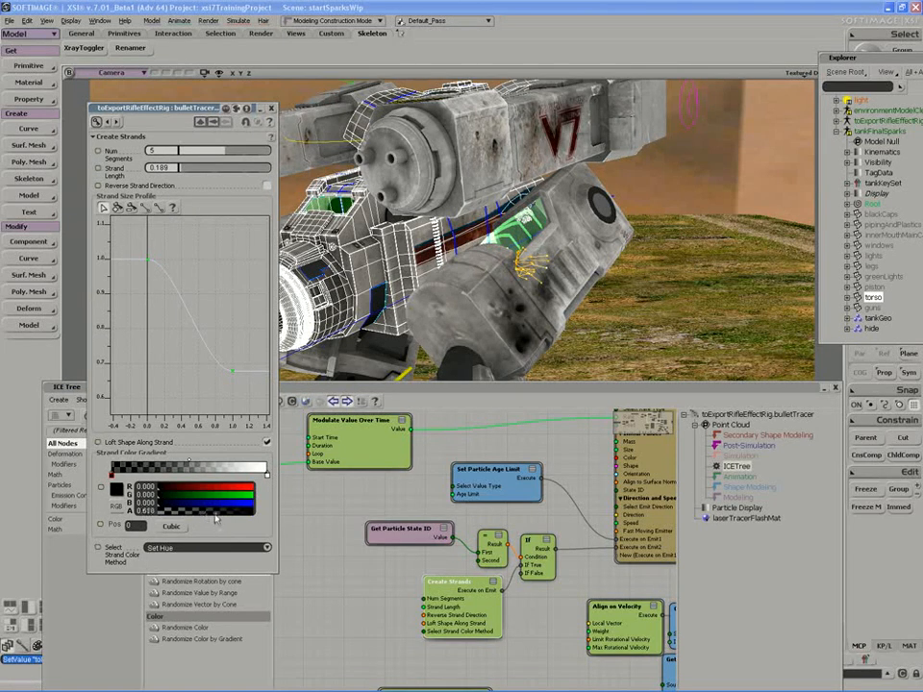
left_click(266, 476)
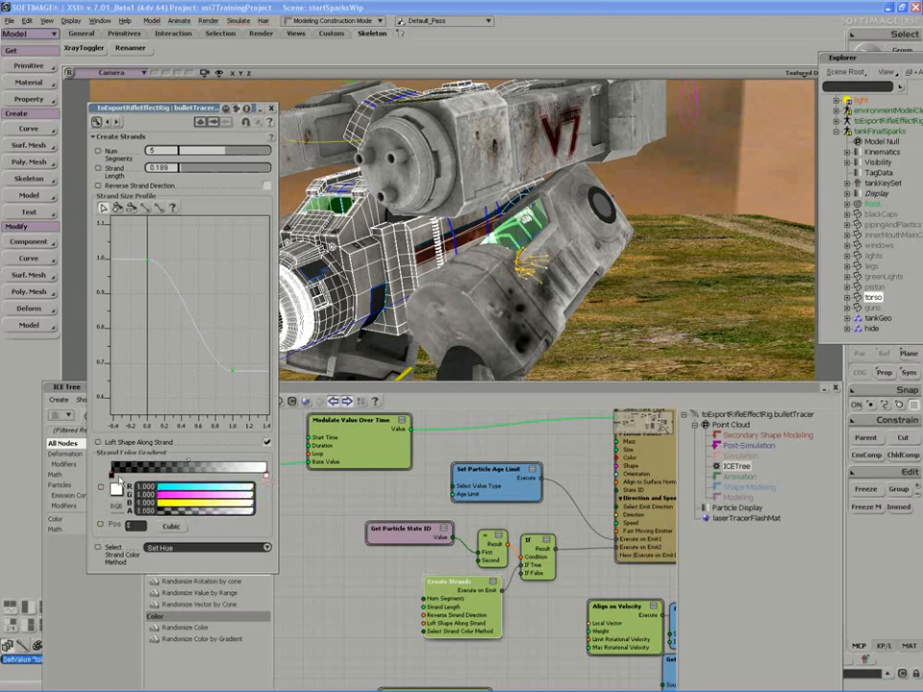
left_click(114, 473)
left_click_drag(217, 512, 228, 512)
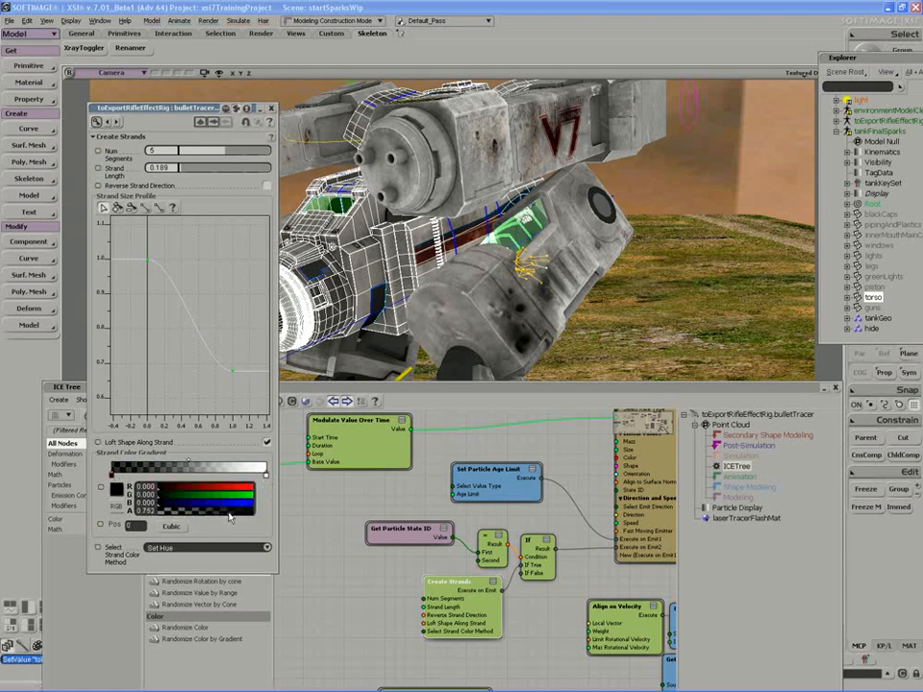
Step: Open the settings of the Generate Strand Trails node and review its segment count and strand size profile
left_click(529, 639)
key("s")
left_click_drag(544, 617, 444, 397)
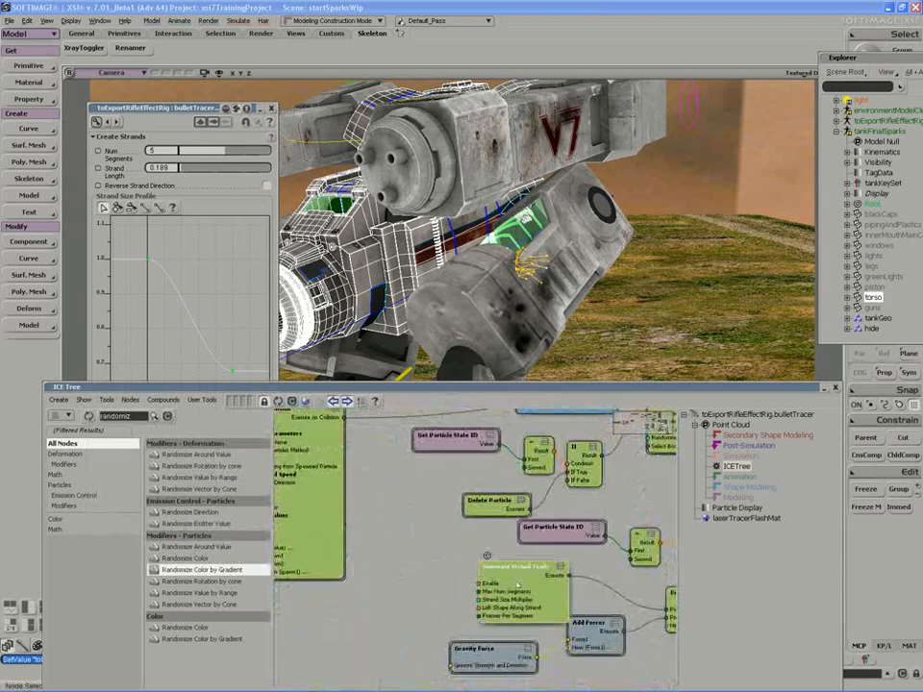
double_click(515, 583)
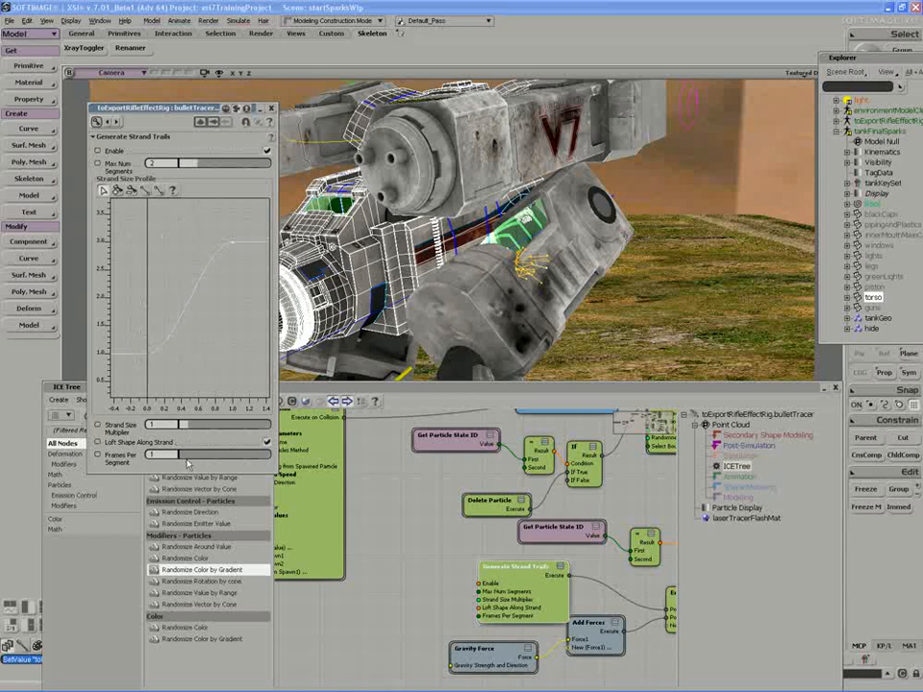
Step: Collapse the ICE Tree window, return to object selection and close the Explorer window
double_click(583, 387)
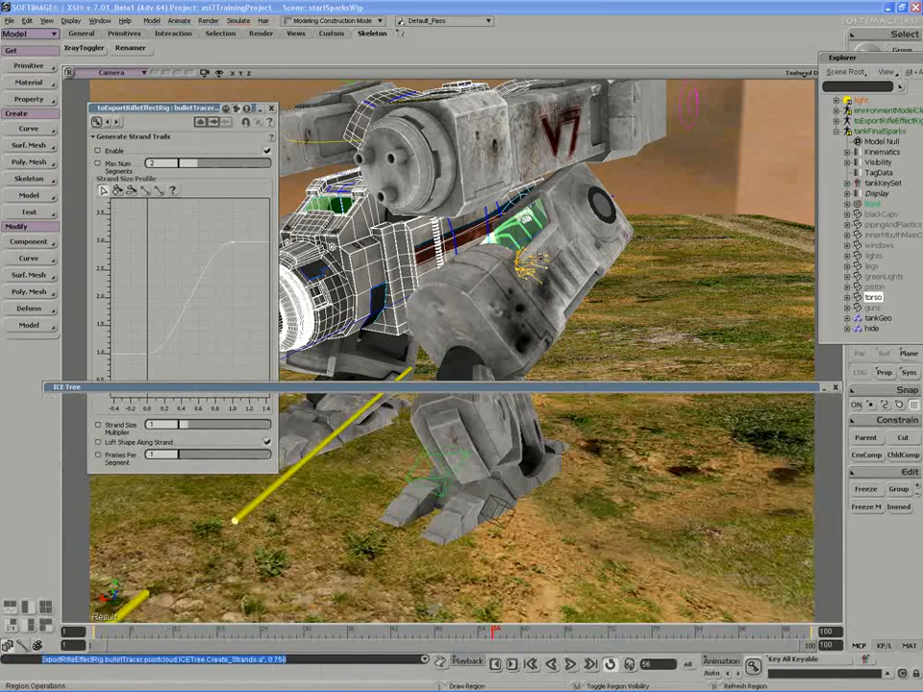
key("space")
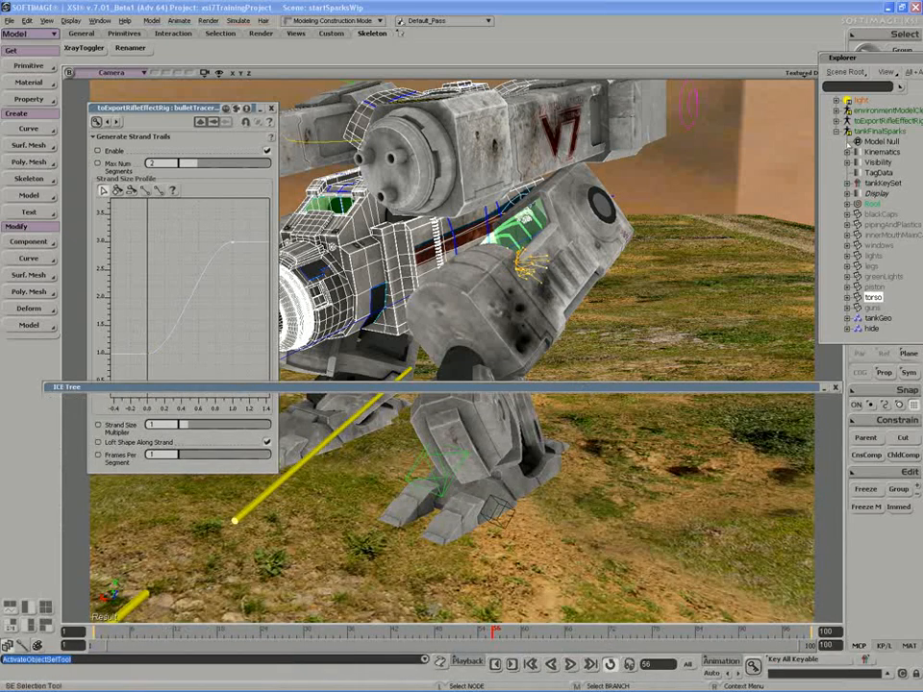
left_click_drag(870, 58, 652, 63)
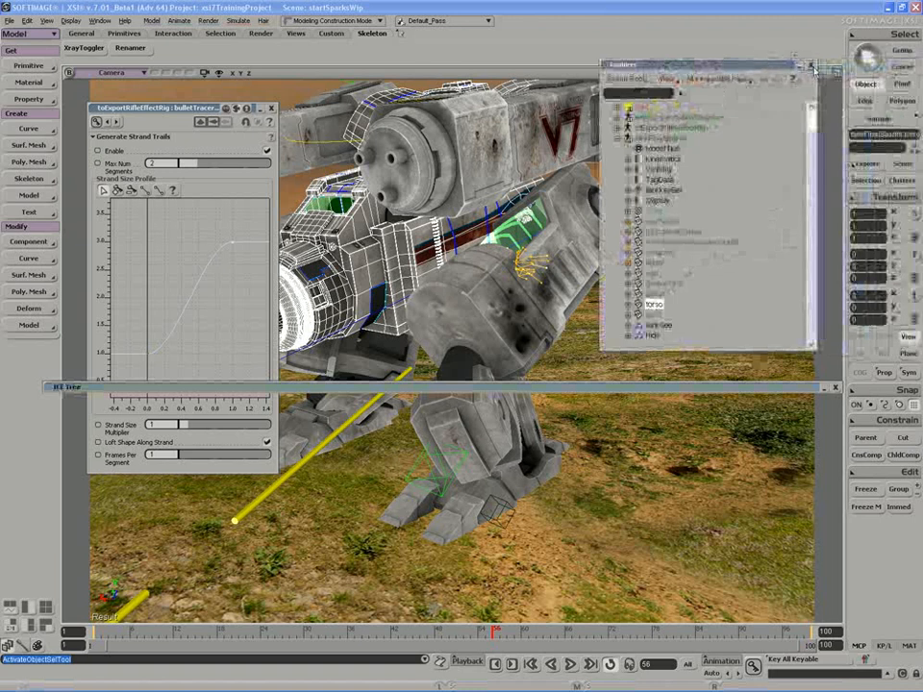
left_click(810, 65)
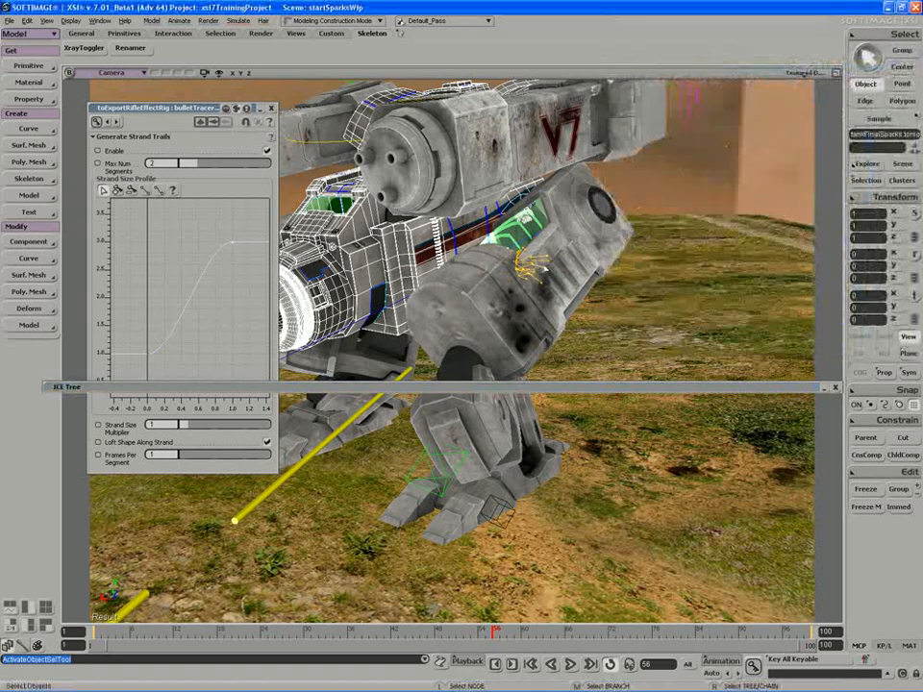
Step: Play the simulation from the start, stop at frame 51 and preview the sparks on the tank's upper leg in a temporary render region
left_click(570, 664)
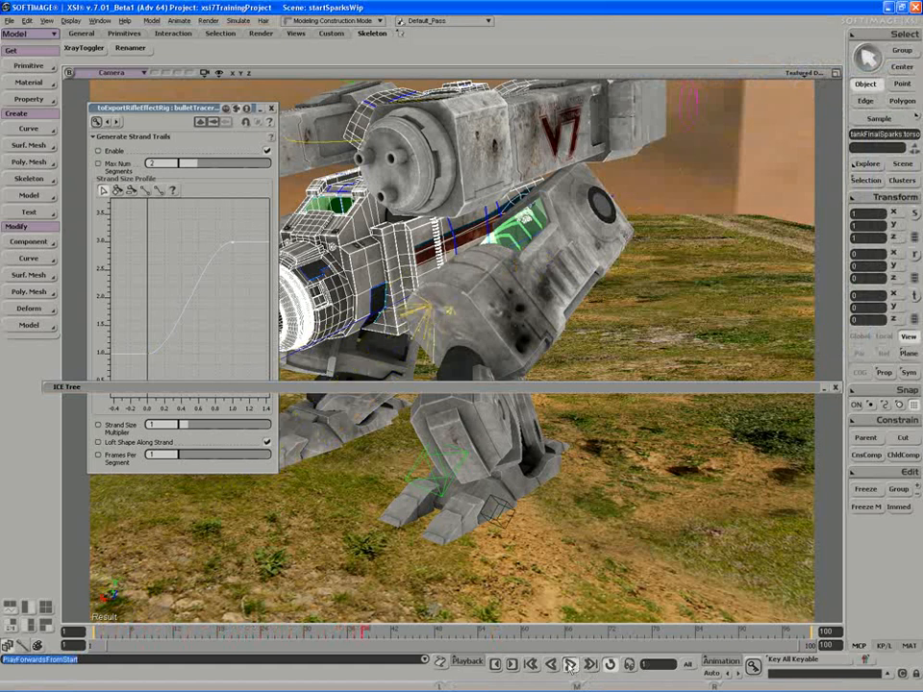
left_click(570, 665)
key("q")
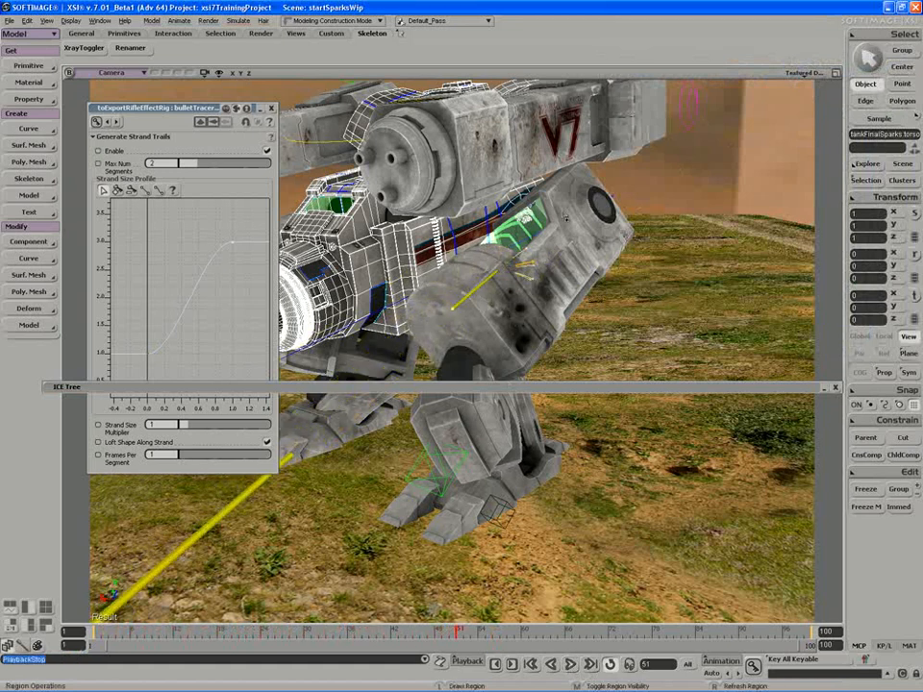
left_click_drag(562, 190, 471, 310)
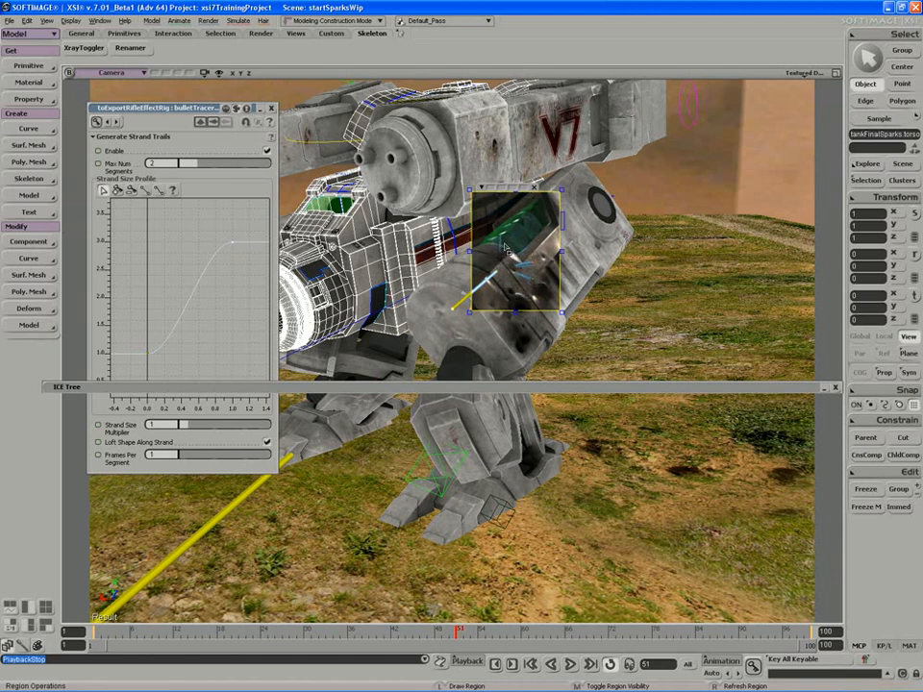
middle_click(433, 288)
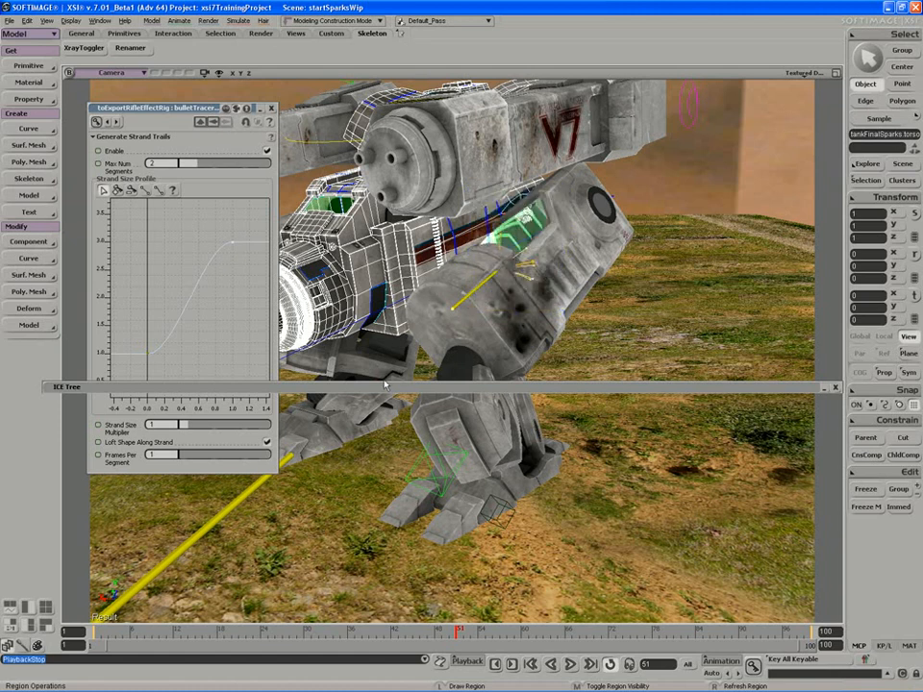
Step: Set the particle size of the Spawn on Collision node to 0.995, put away its settings and the ICE Tree, and replay the simulation
double_click(385, 384)
left_click_drag(494, 578, 644, 597)
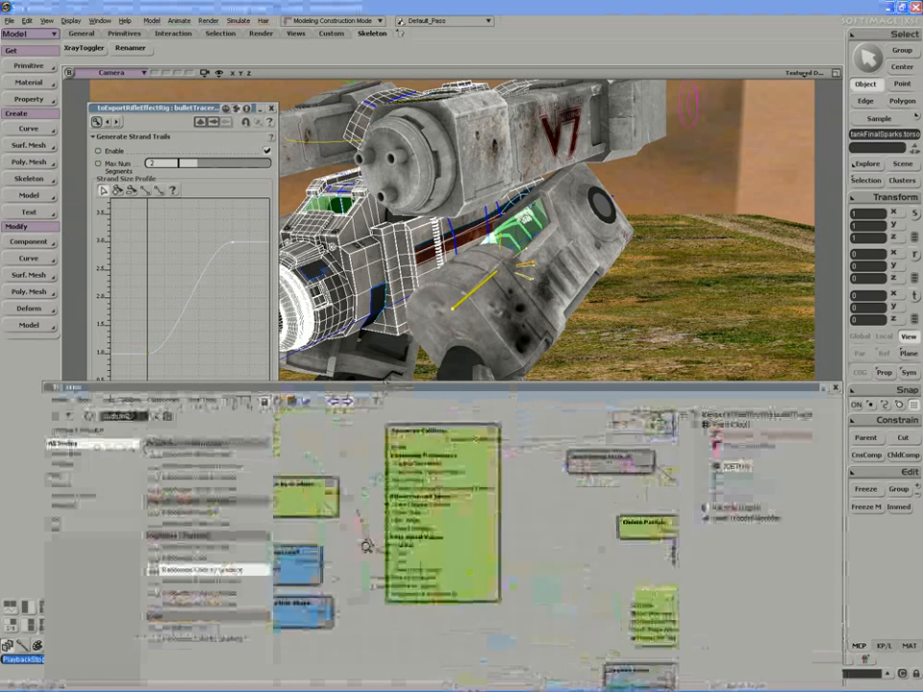
left_click_drag(366, 546, 407, 547)
double_click(460, 483)
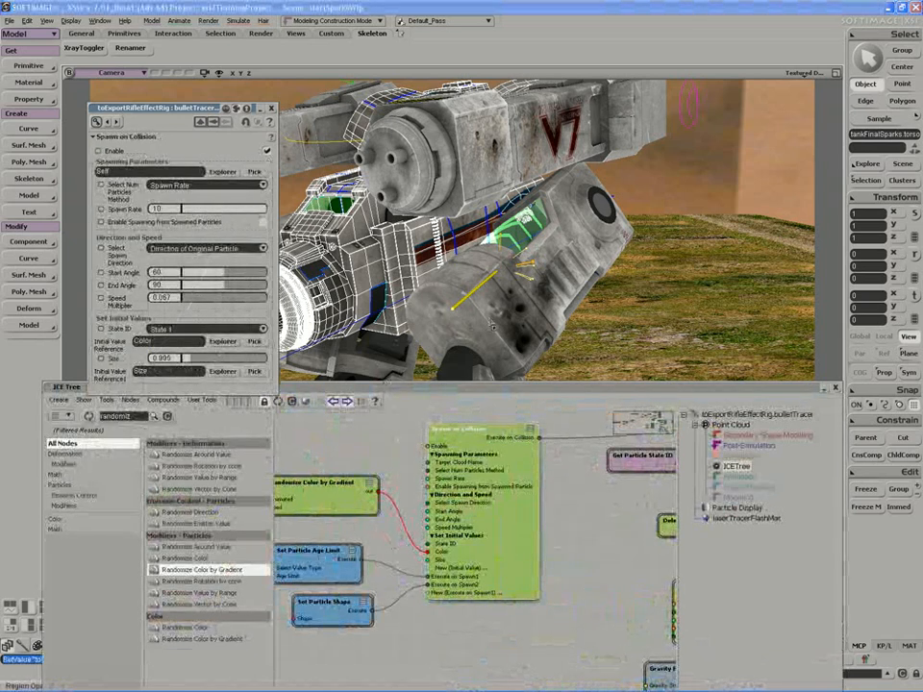
left_click(272, 108)
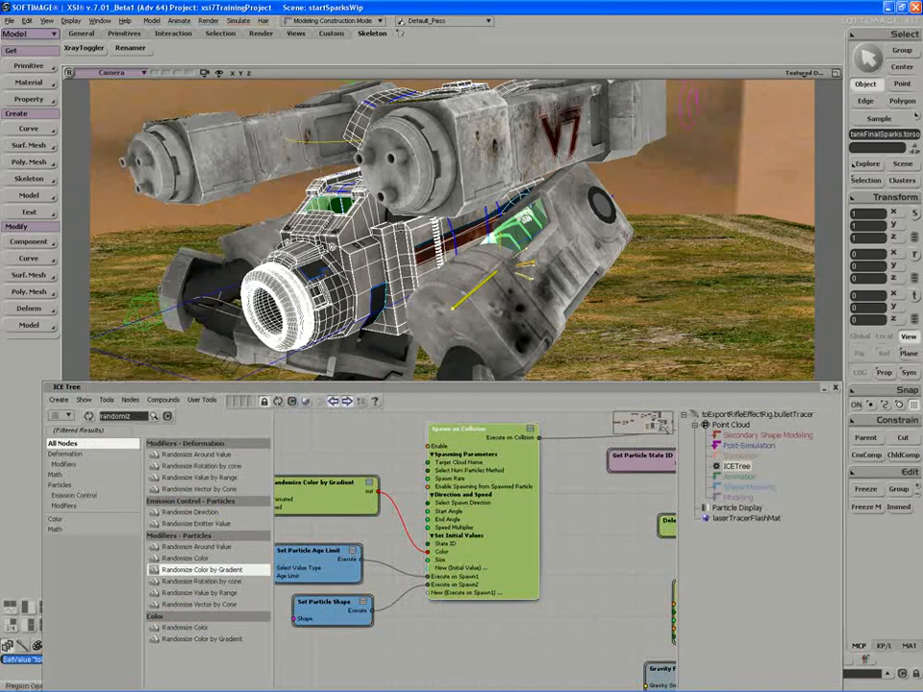
left_click(813, 389)
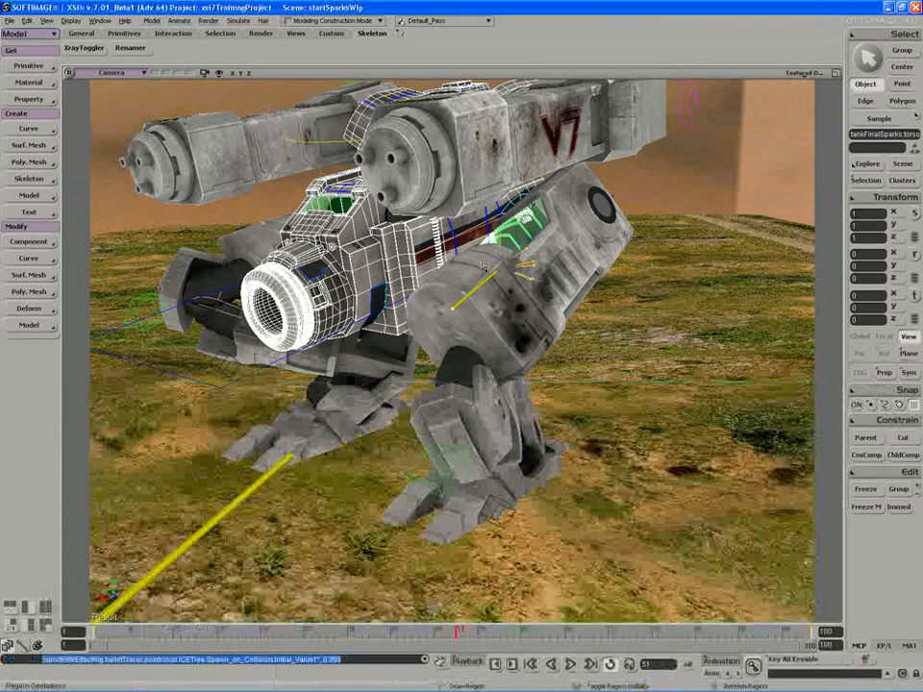
left_click(569, 664)
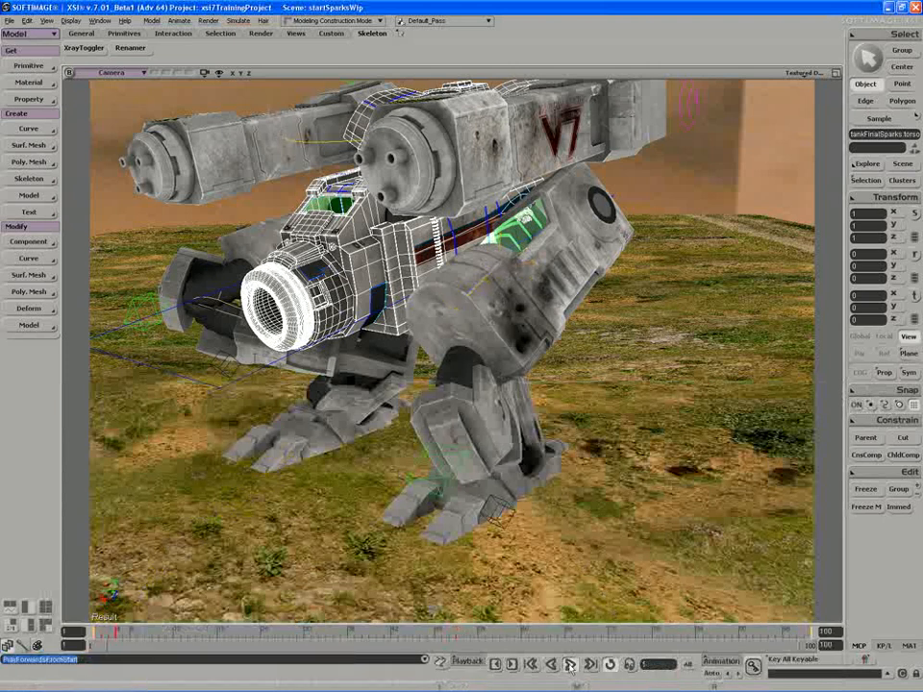